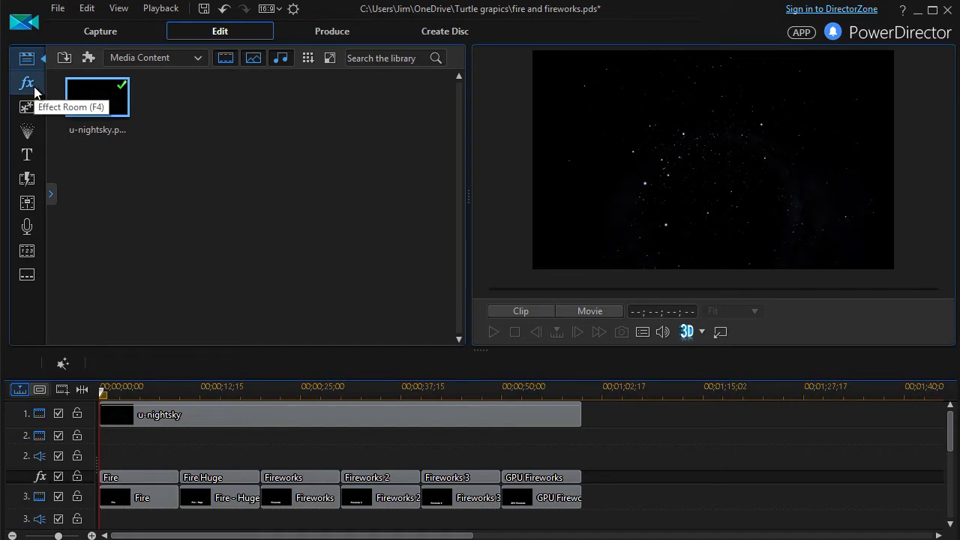
Open the Effect Room to list video effects such as Abstractionism, Bloom and Blur.
click(34, 88)
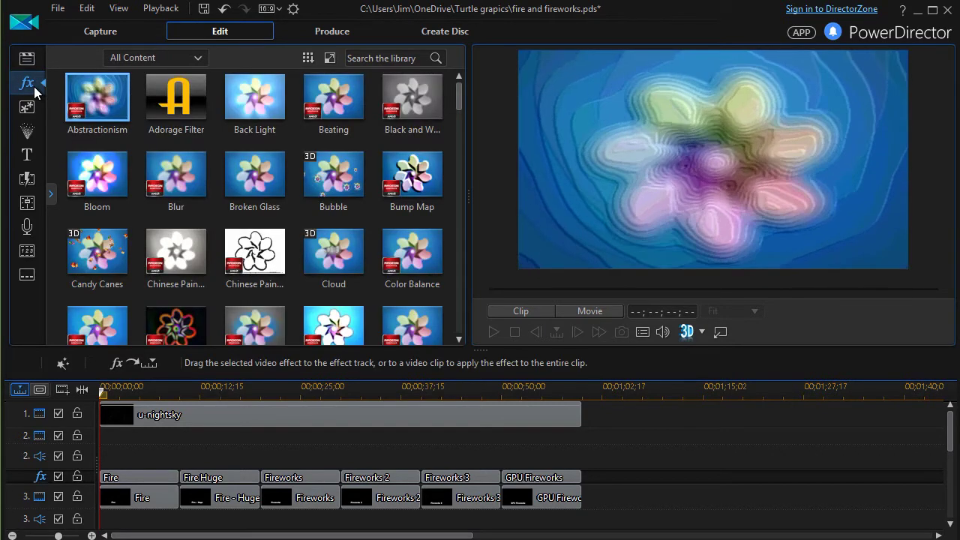
Filter the effects to the Particle category, then return to the Media Room.
click(199, 59)
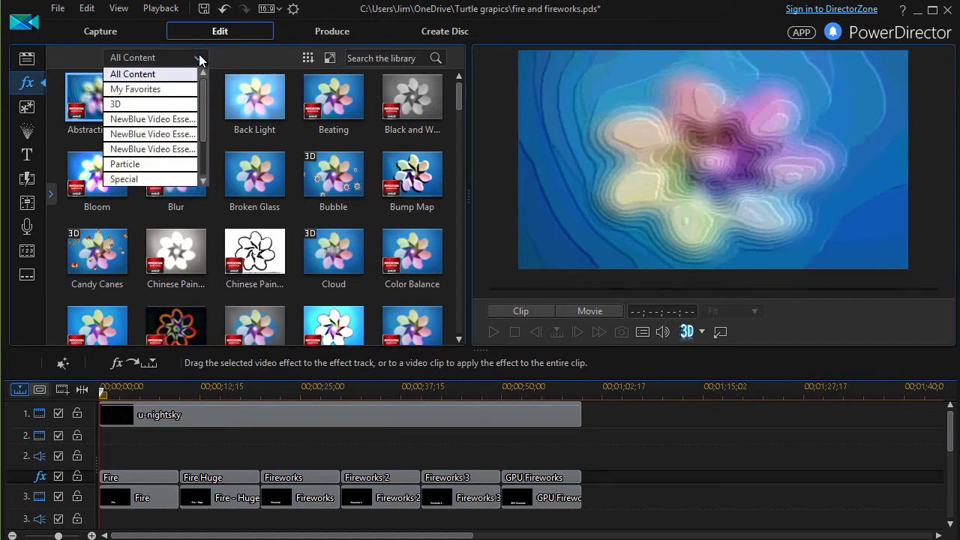
click(171, 164)
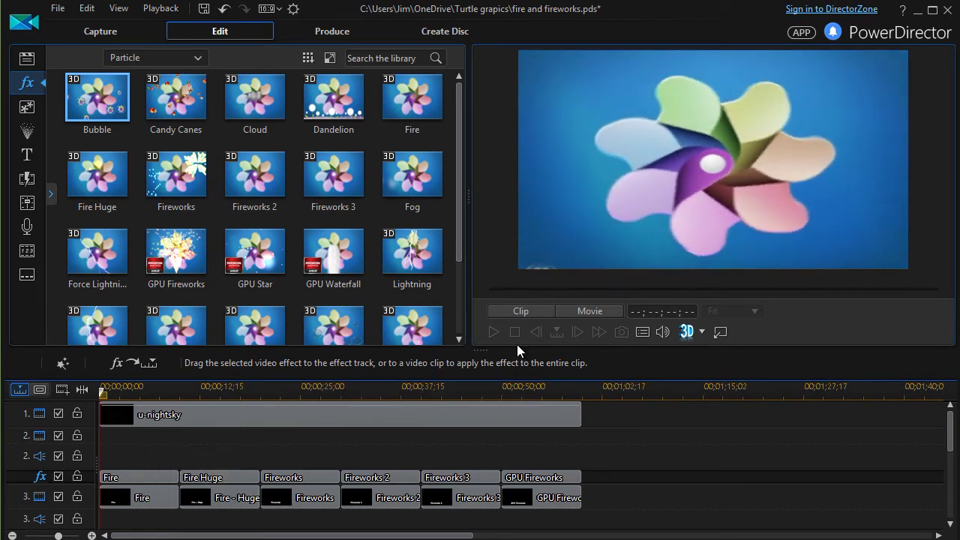
click(27, 58)
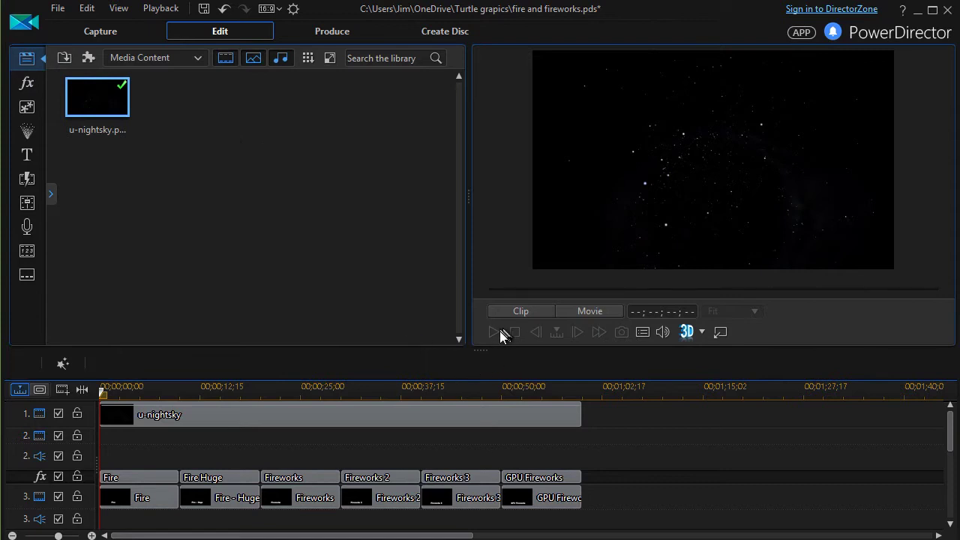
Play the whole movie in Movie mode, then open the Fire effect's settings.
click(568, 311)
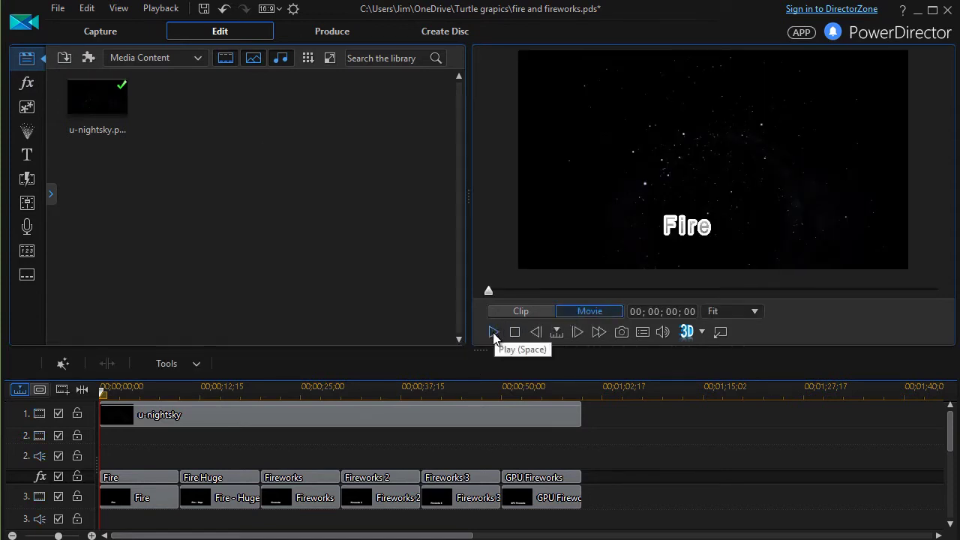
click(493, 332)
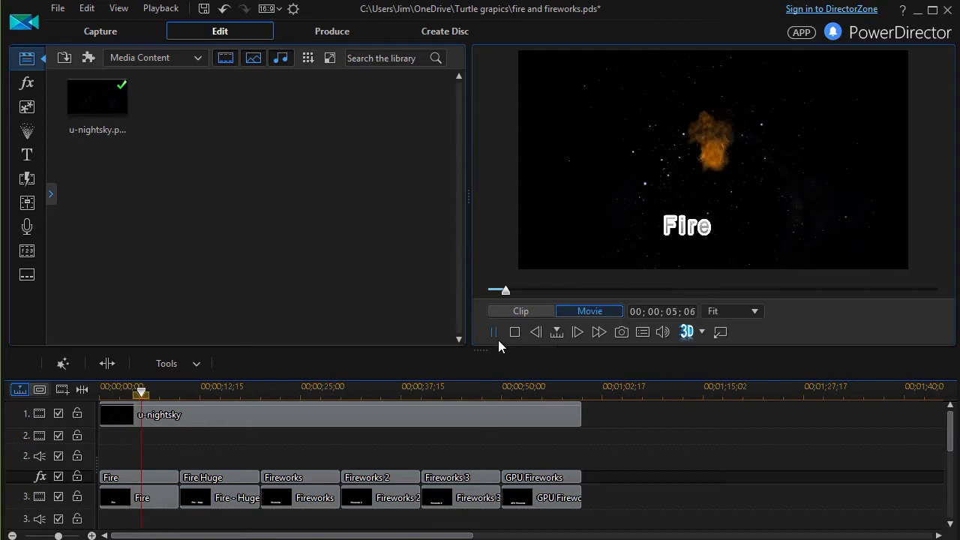
double_click(157, 475)
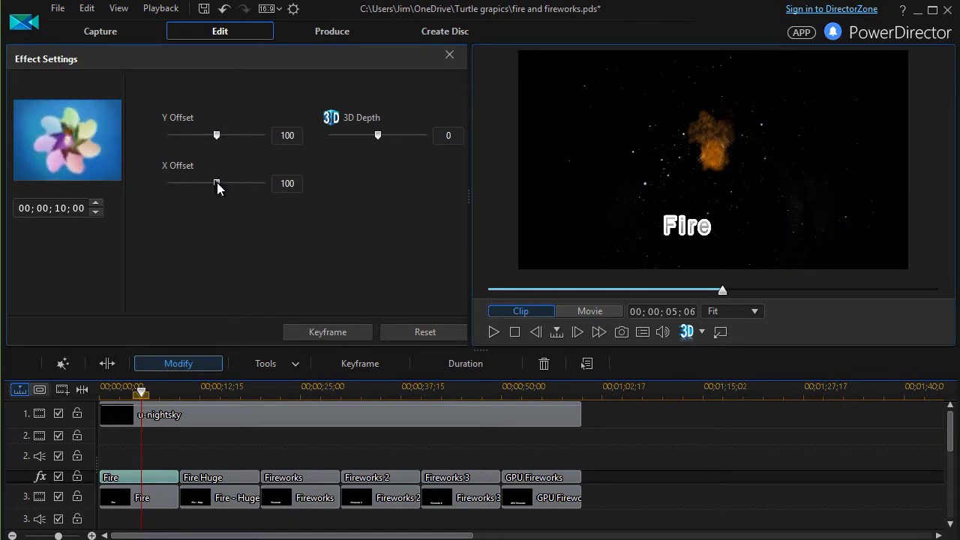
Set the Fire effect to X Offset 76 and Y Offset 139, and play to check placement.
mouse_move(217, 187)
mouse_down()
mouse_move(229, 187)
mouse_move(206, 184)
mouse_up()
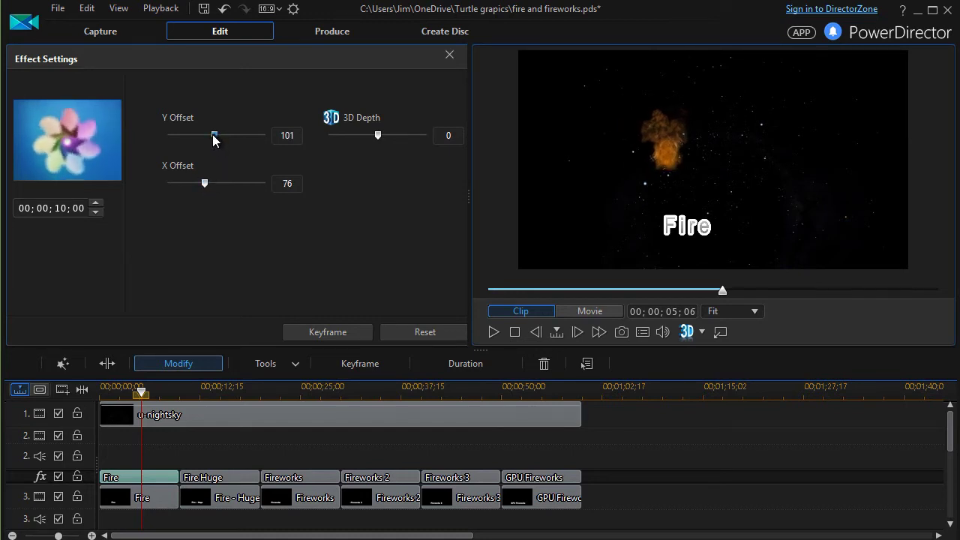
drag(214, 139, 233, 142)
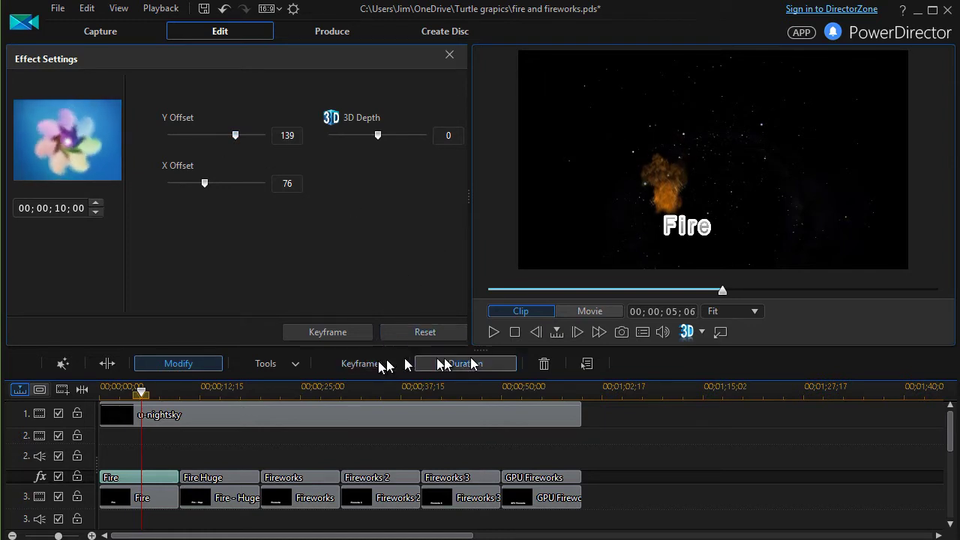
click(494, 332)
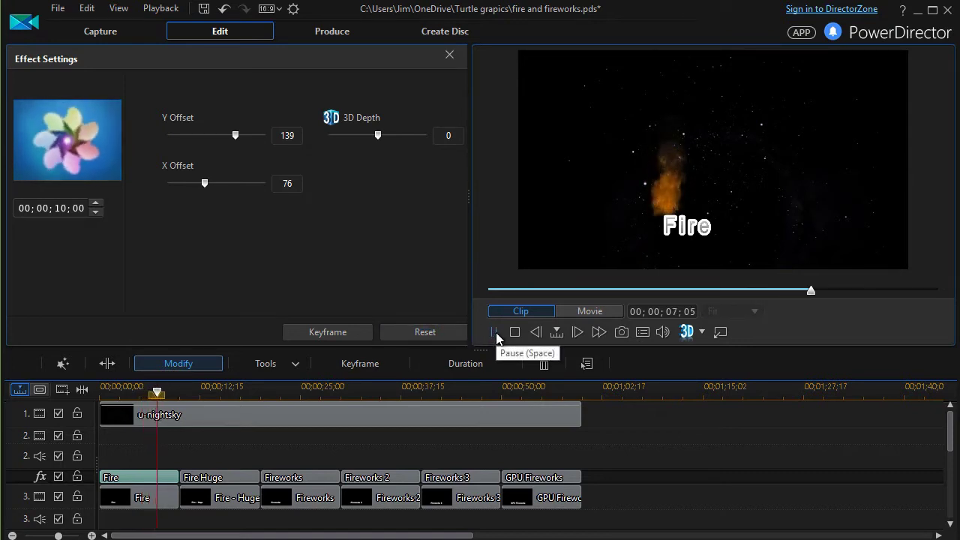
click(495, 333)
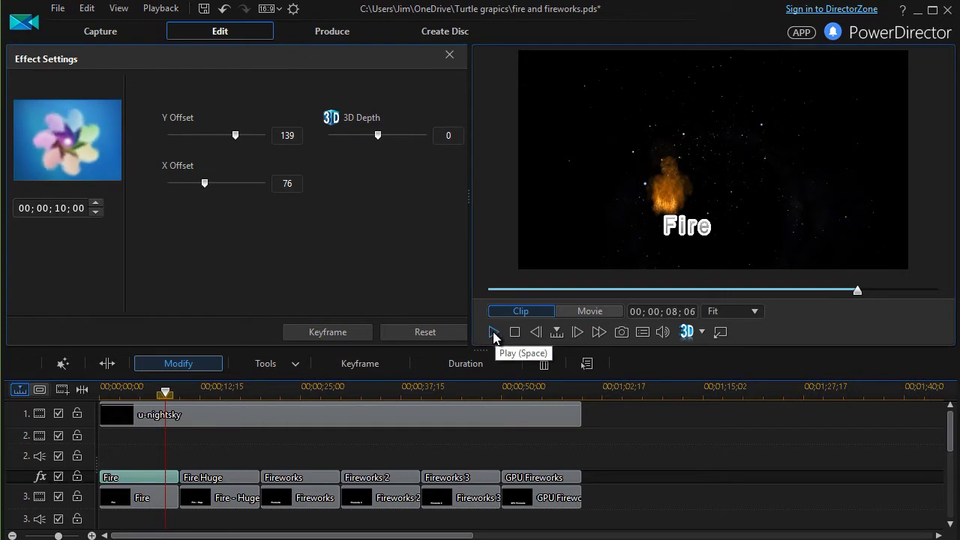
Enable keyframing for the Fire effect and add start keyframes for Y Offset and 3D Depth.
click(323, 332)
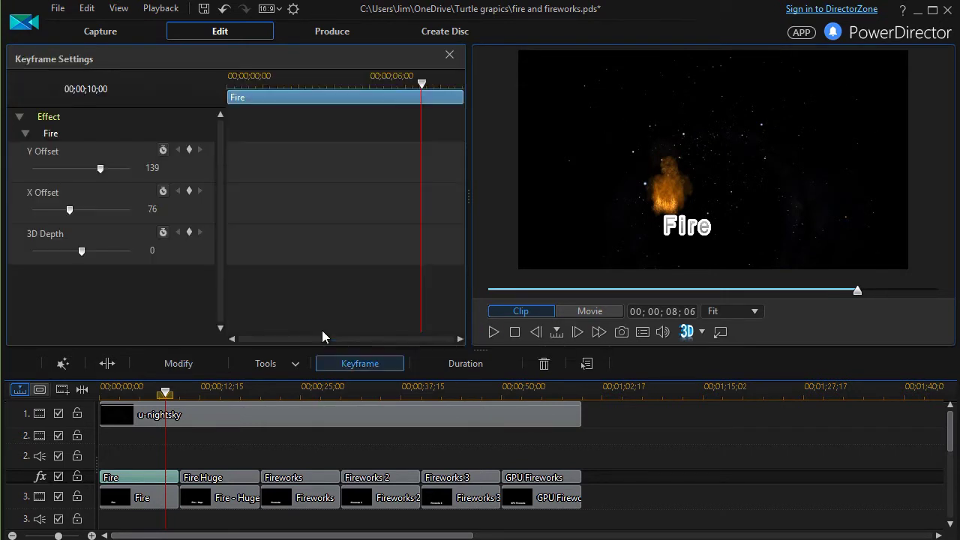
drag(421, 86, 217, 126)
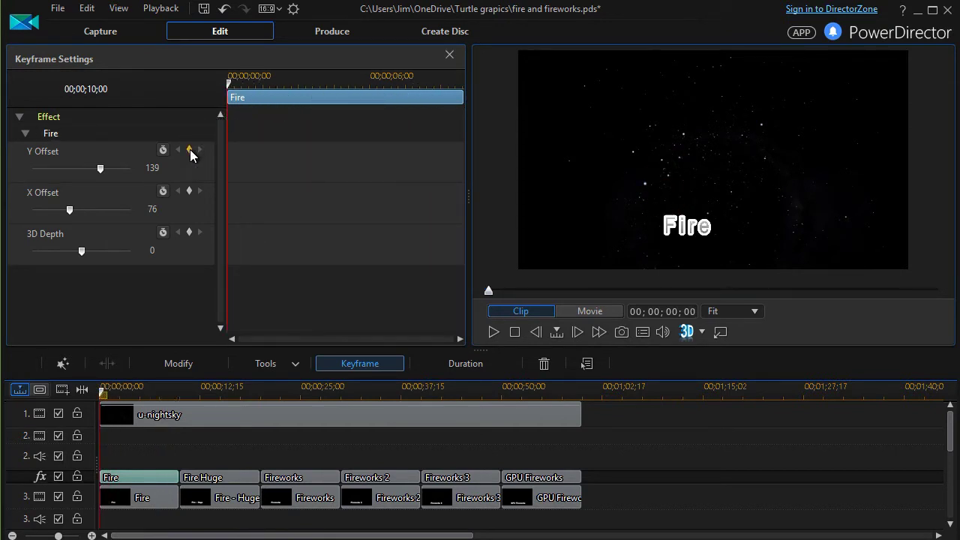
click(189, 149)
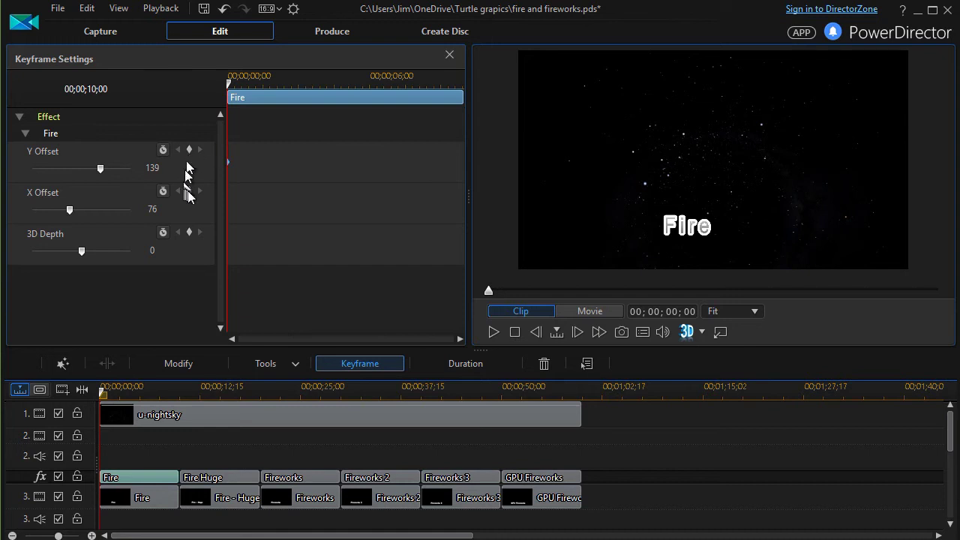
click(190, 232)
Keyframe the Fire offsets at ~1 s (Y 145, X 85) and ~2.5 s (Y 147, X 96).
drag(229, 84, 261, 87)
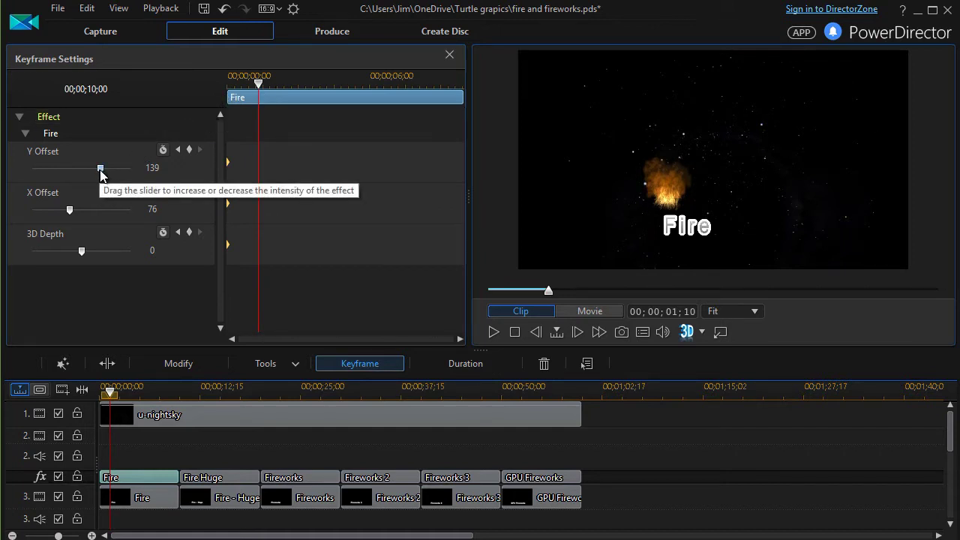
drag(101, 169, 105, 173)
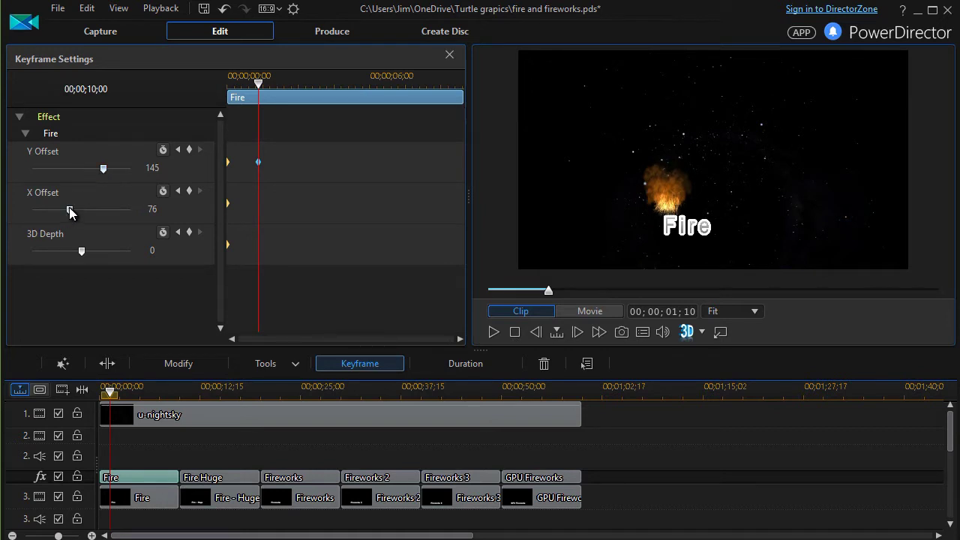
drag(73, 213, 75, 213)
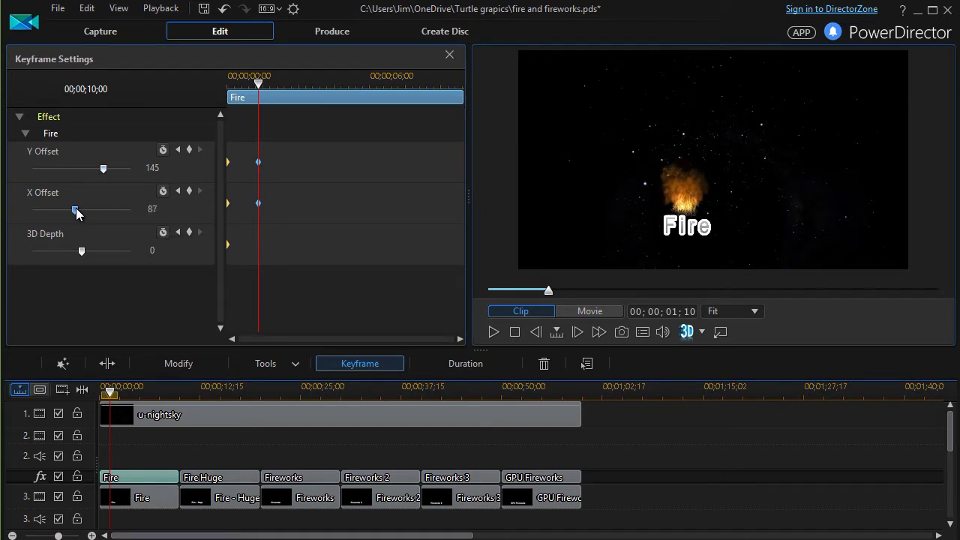
drag(77, 214, 74, 213)
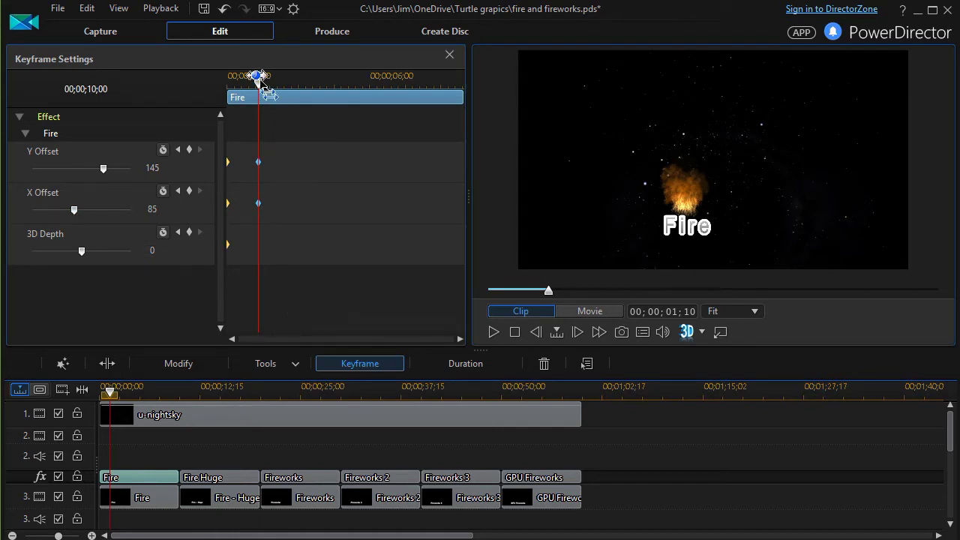
drag(259, 82, 290, 85)
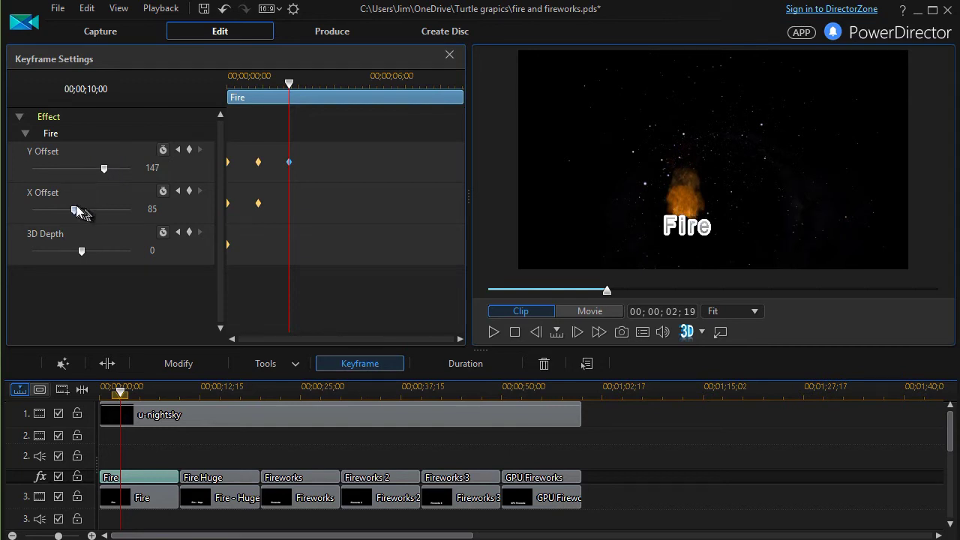
drag(77, 210, 81, 212)
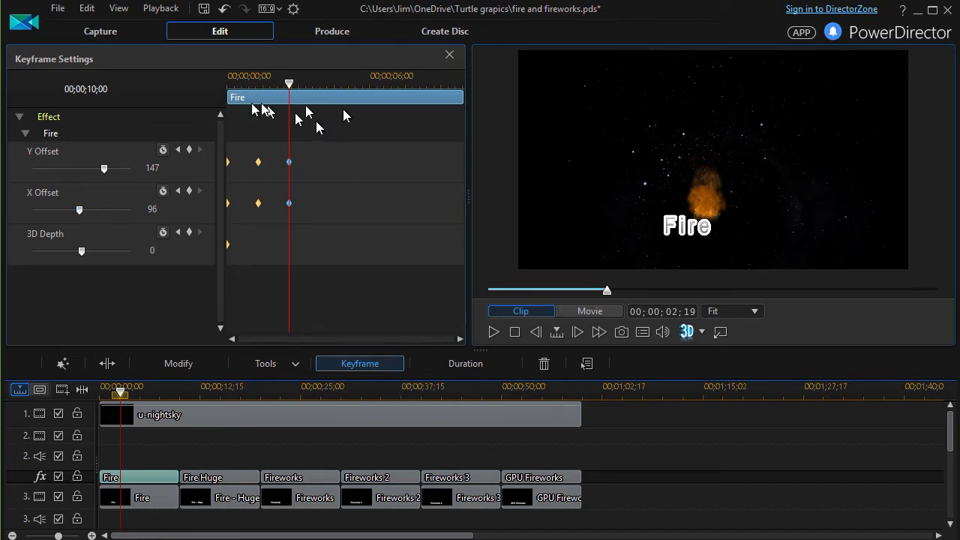
Replay the movie from the start through the Fire - Huge clip, then open Fire Huge's settings.
click(451, 58)
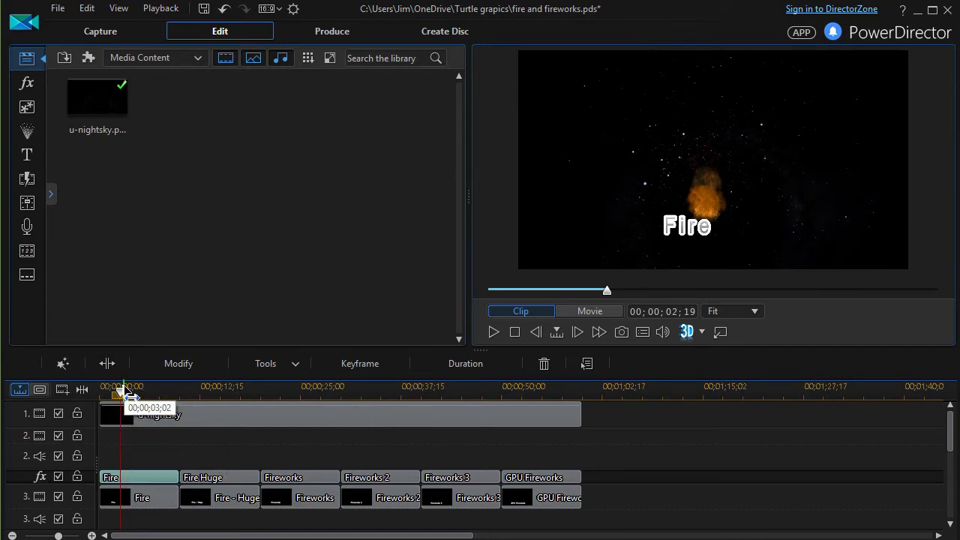
drag(124, 393, 86, 392)
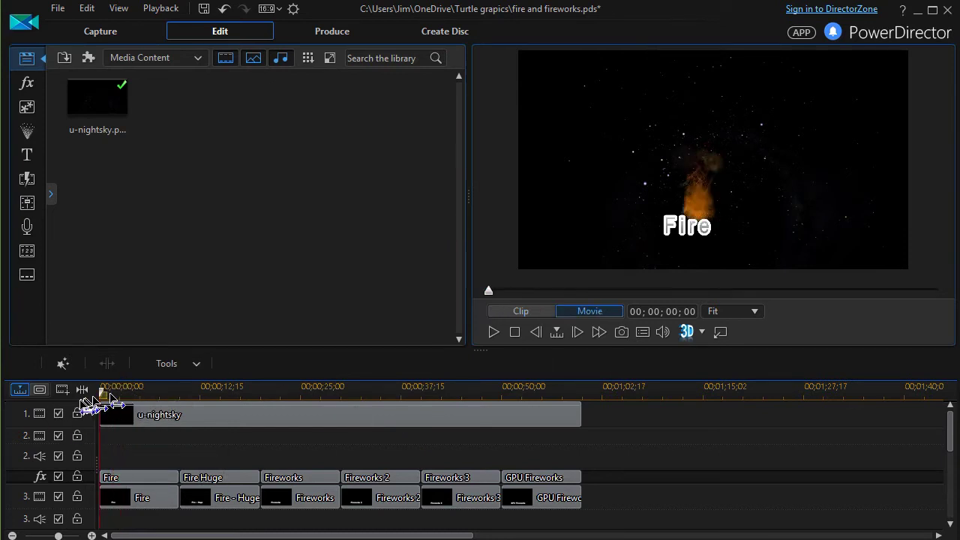
click(493, 330)
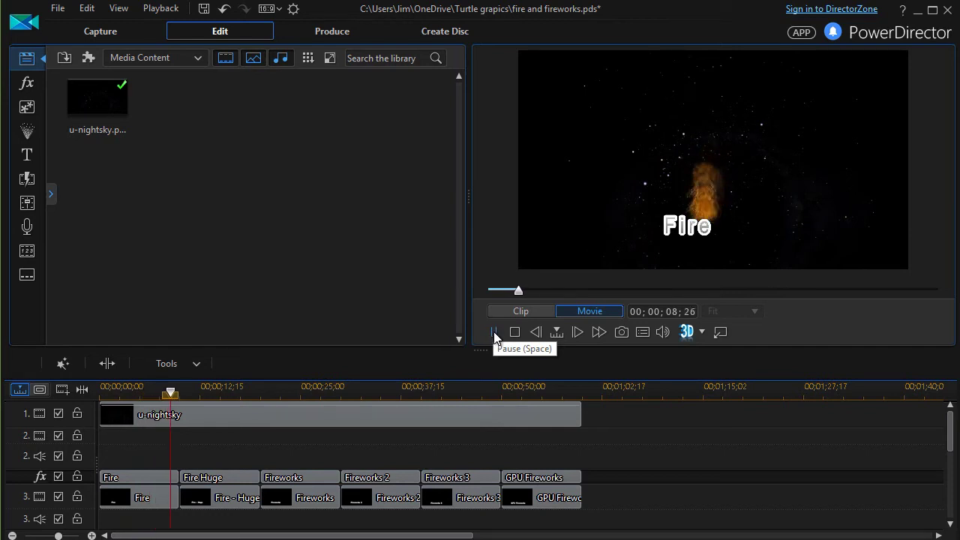
click(494, 331)
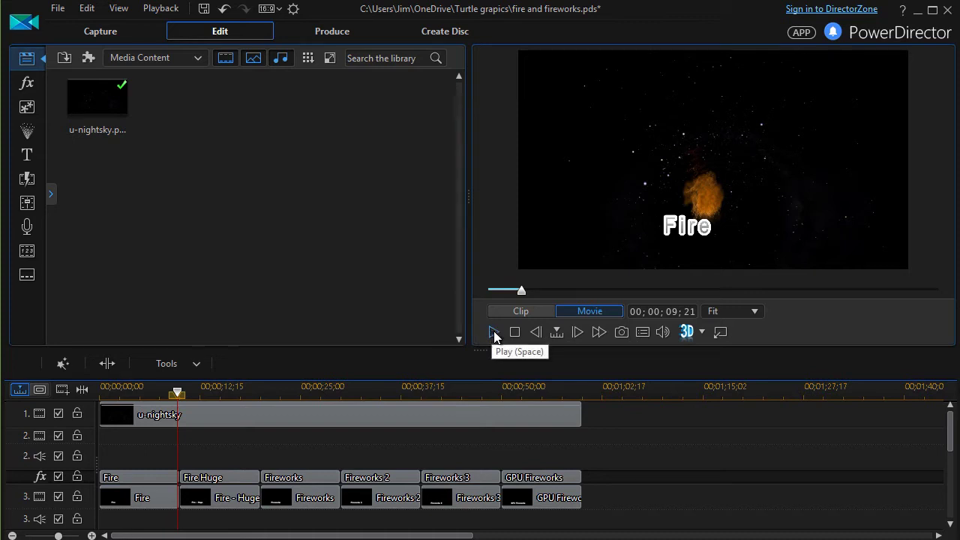
click(494, 331)
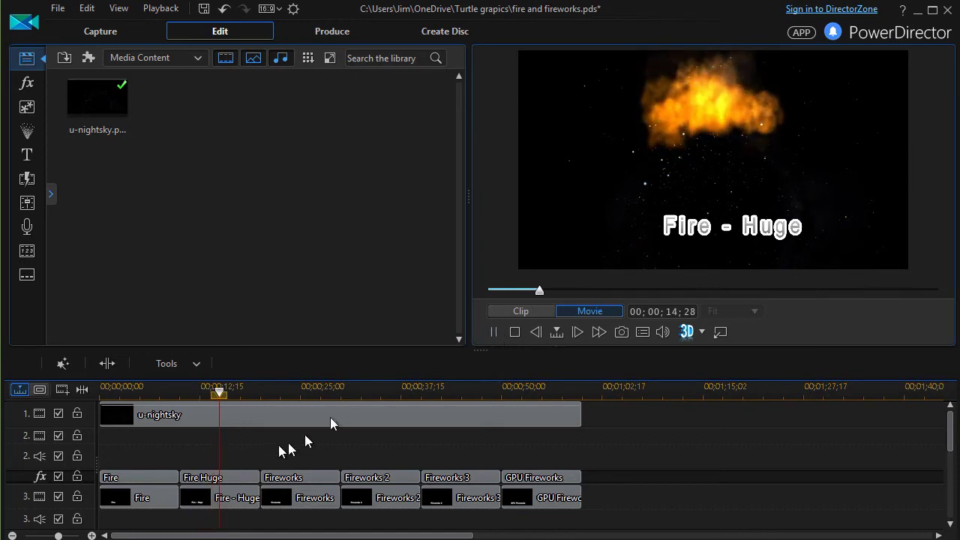
double_click(229, 478)
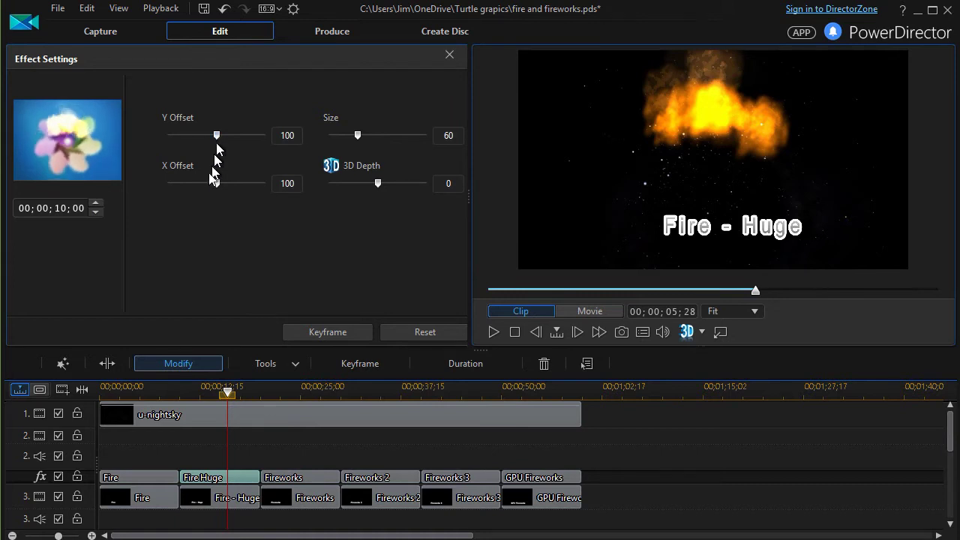
Reset the Fire Huge effect, clearing all keyframes and restoring Size 60.
click(360, 133)
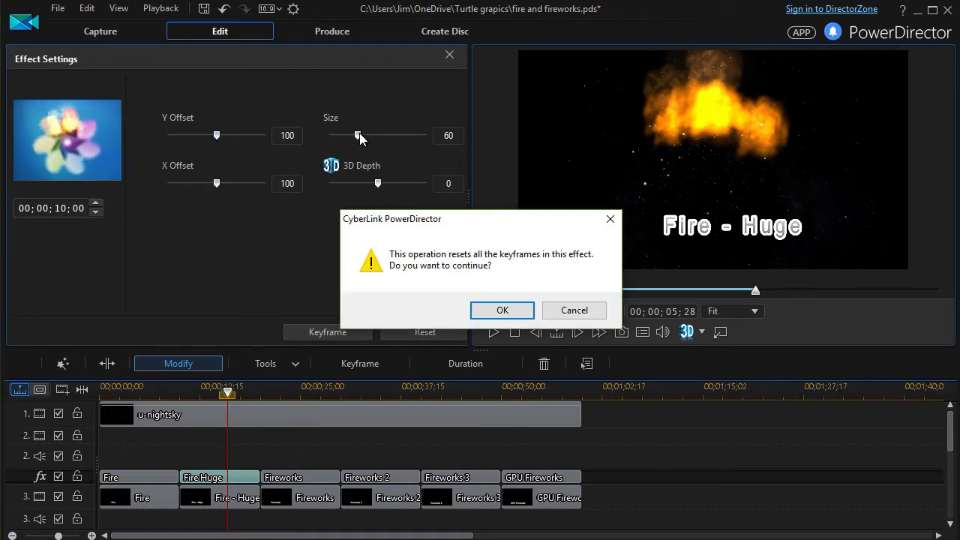
click(502, 310)
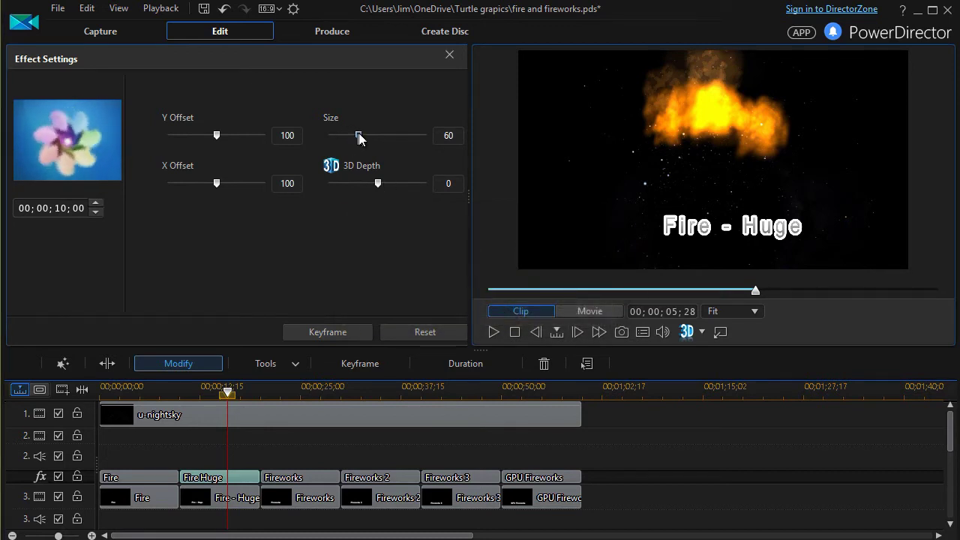
drag(358, 135, 341, 152)
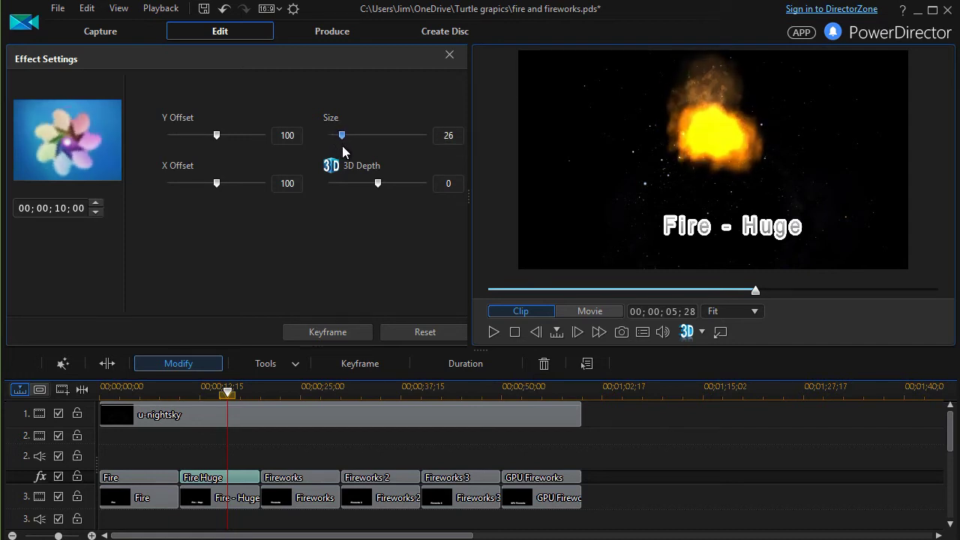
scroll(342, 145, up, 3)
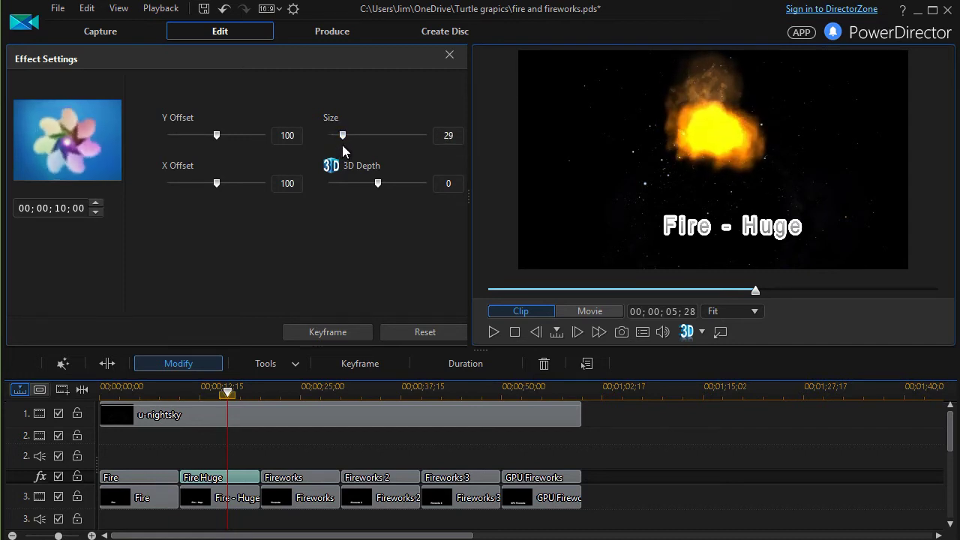
click(436, 334)
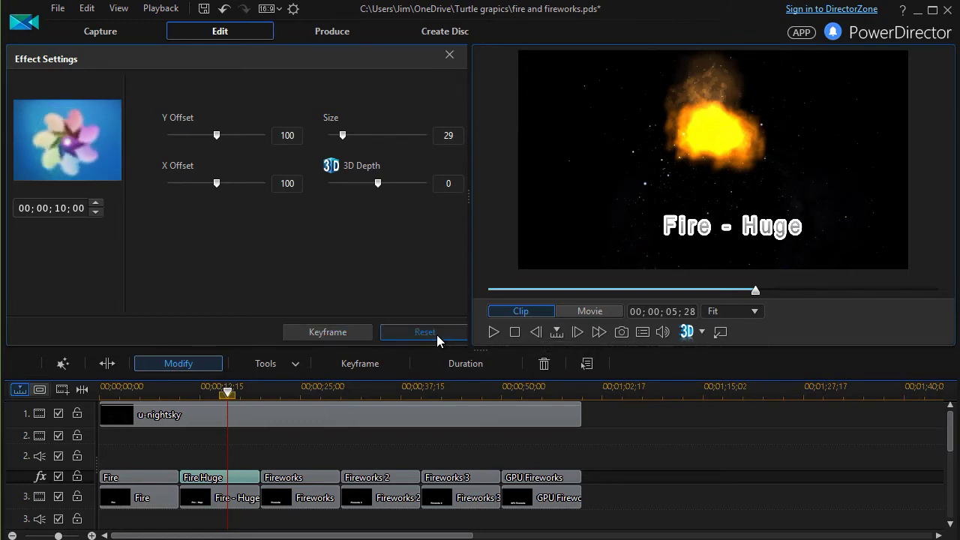
click(450, 55)
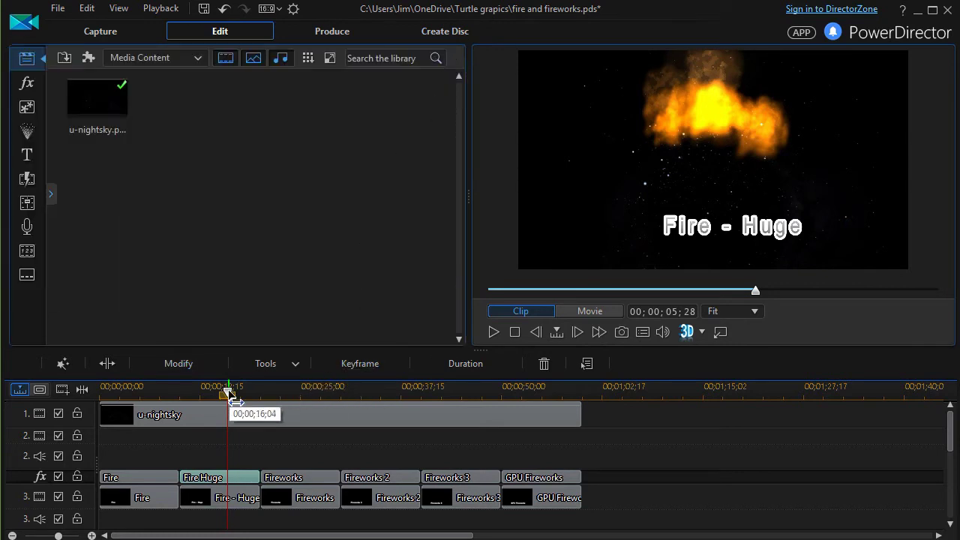
Preview the movie from the start of the Fireworks clip and select the Fireworks effect.
drag(232, 391, 263, 414)
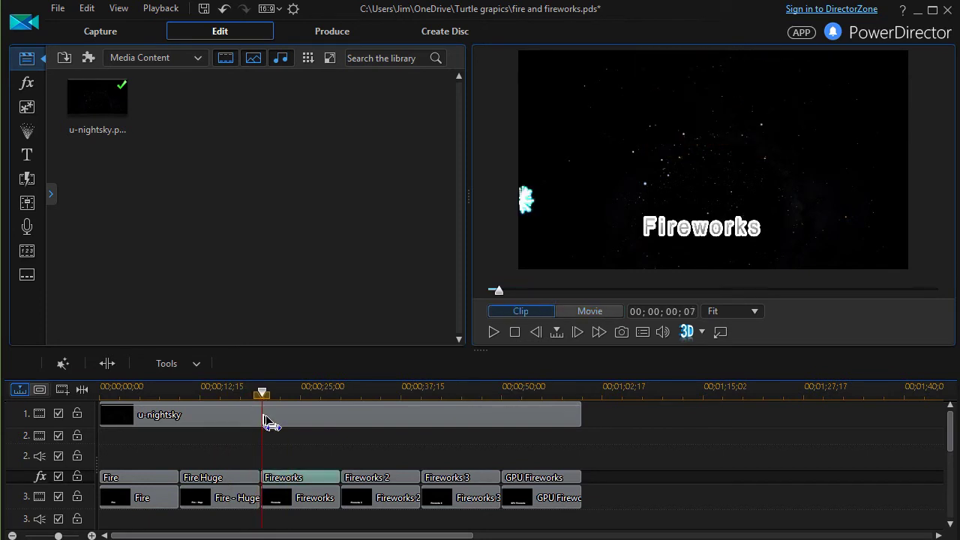
click(493, 332)
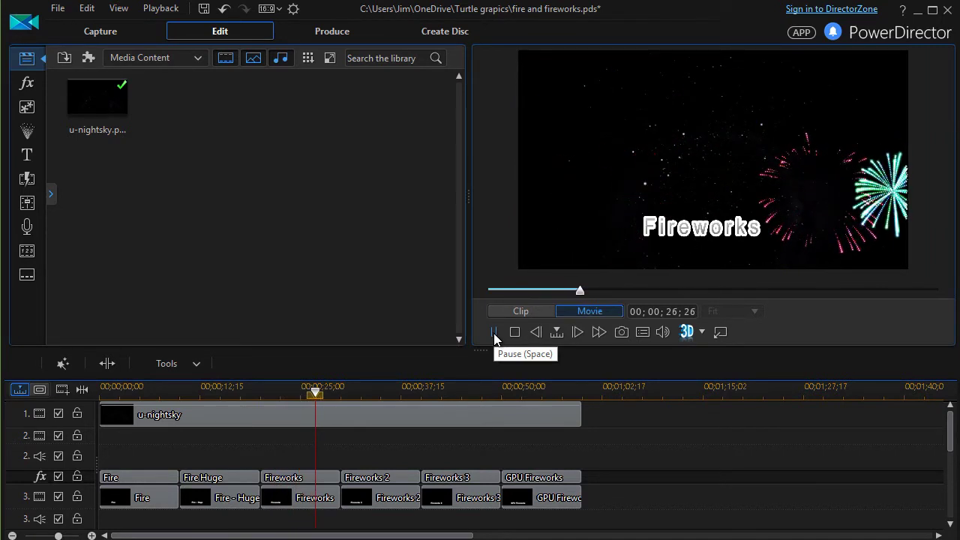
click(493, 333)
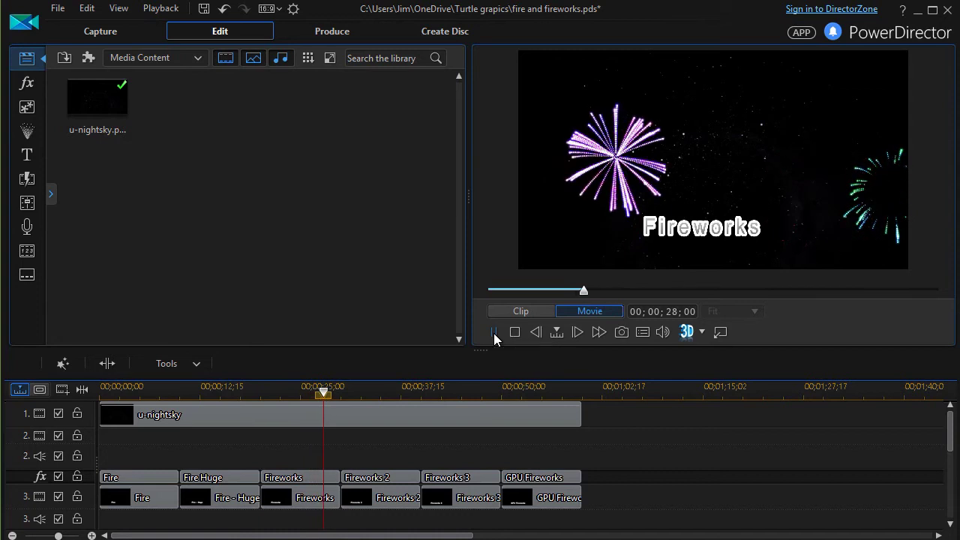
click(297, 478)
Open the Fireworks effect's settings and show its Size, Density and 3D Depth keyframes.
double_click(298, 477)
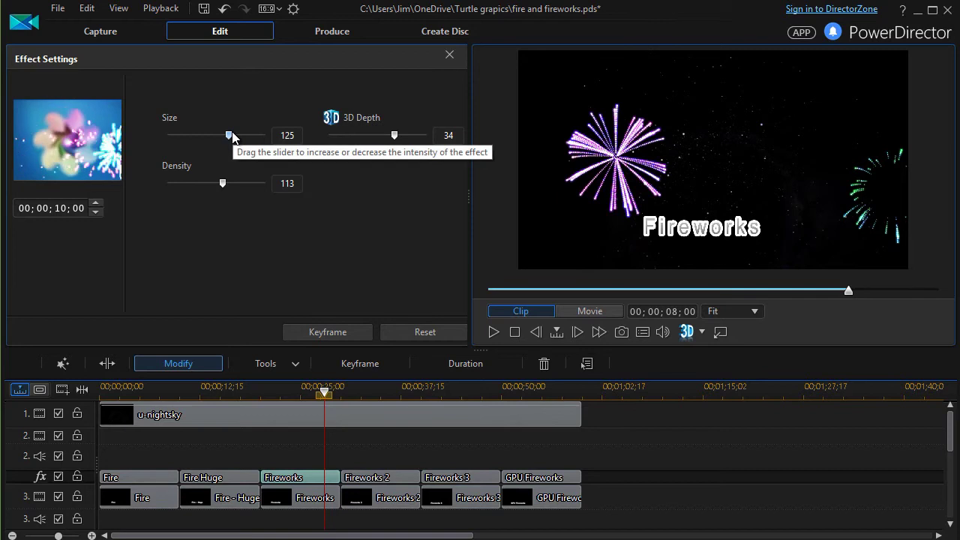
click(325, 332)
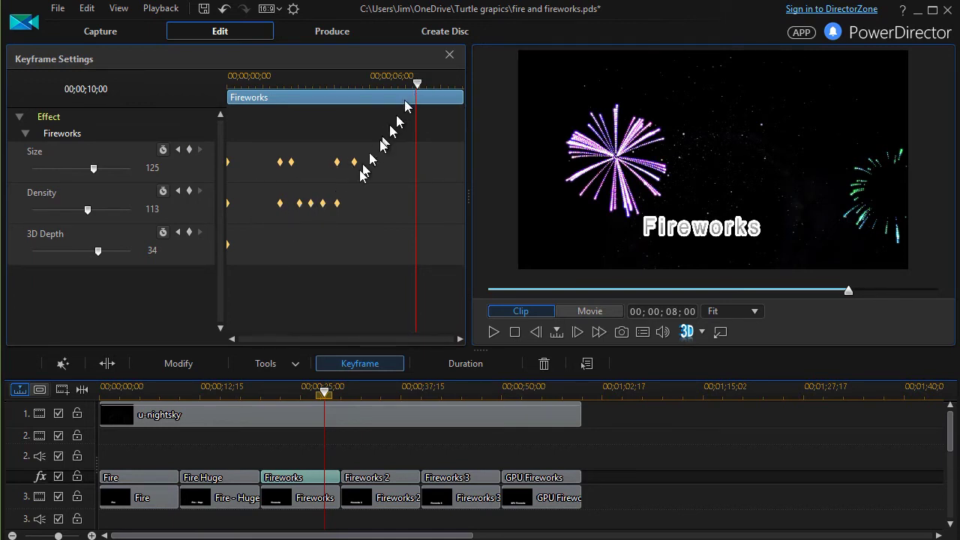
Inspect the Density keyframes at 03;02, 03;16, 04;02 and 04;20, then the one at 02;08.
click(298, 205)
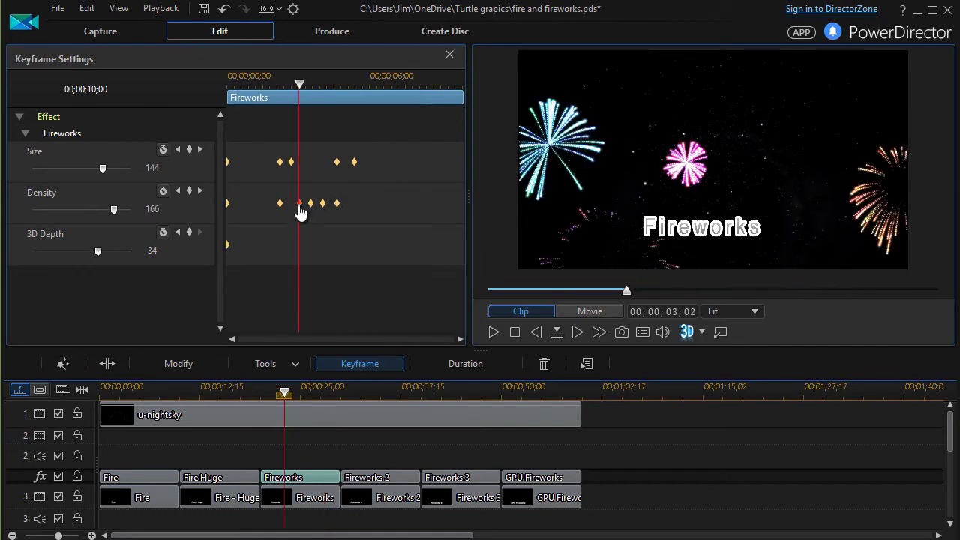
click(311, 205)
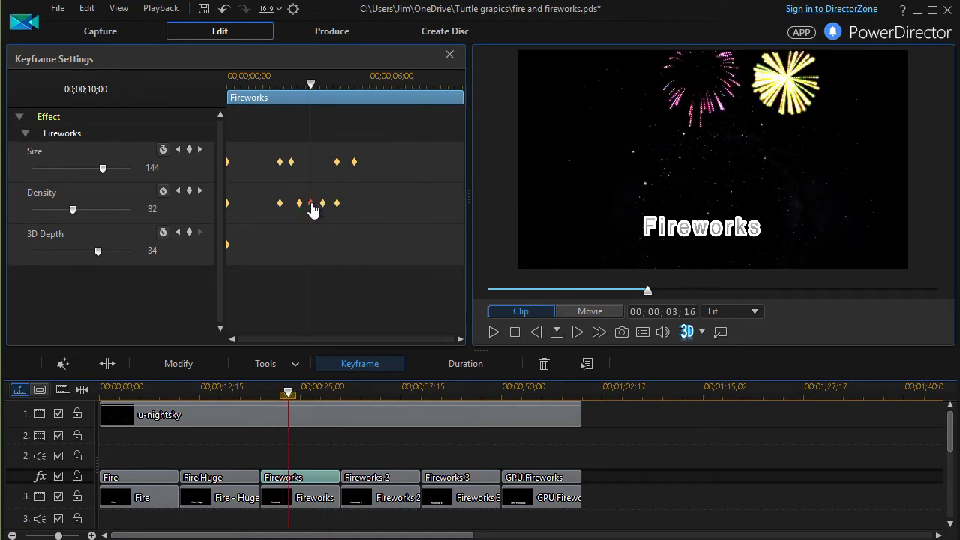
click(322, 205)
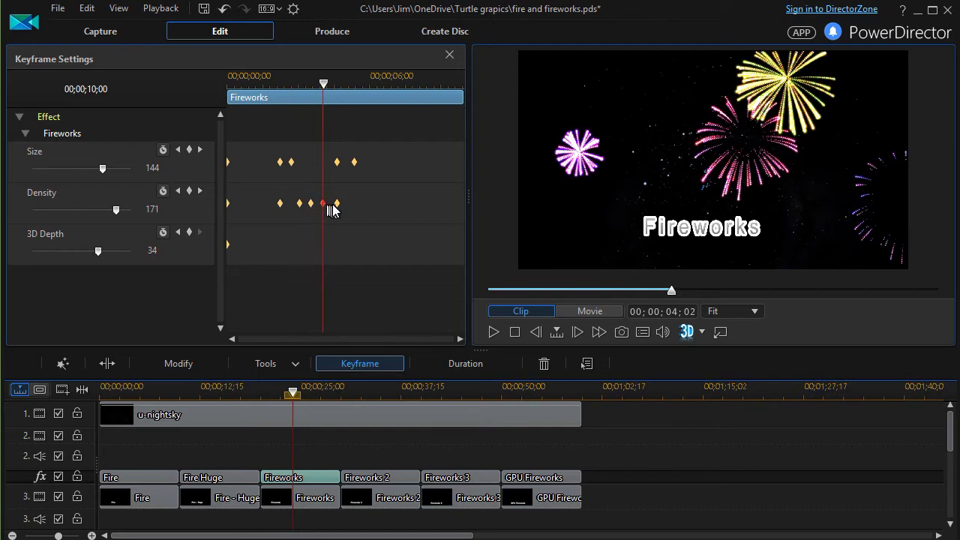
click(337, 205)
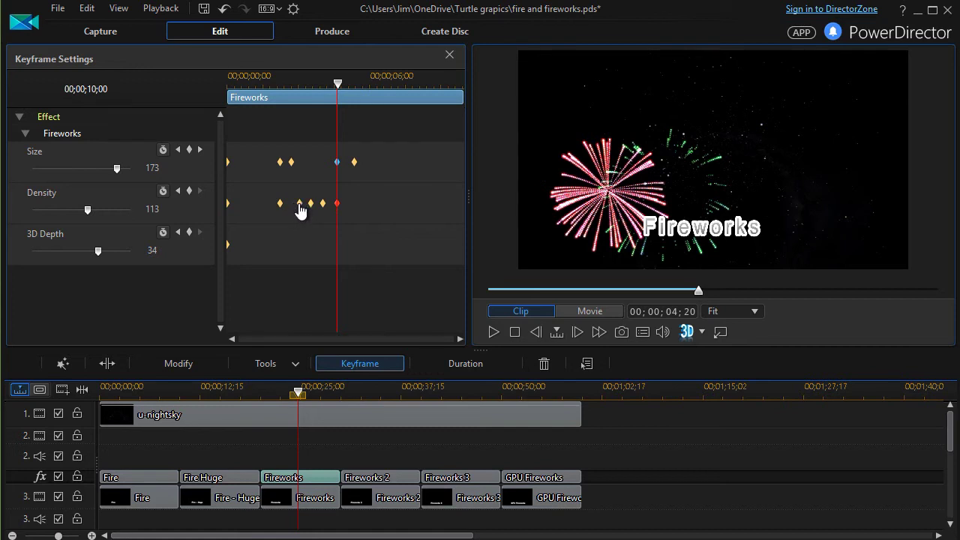
click(300, 205)
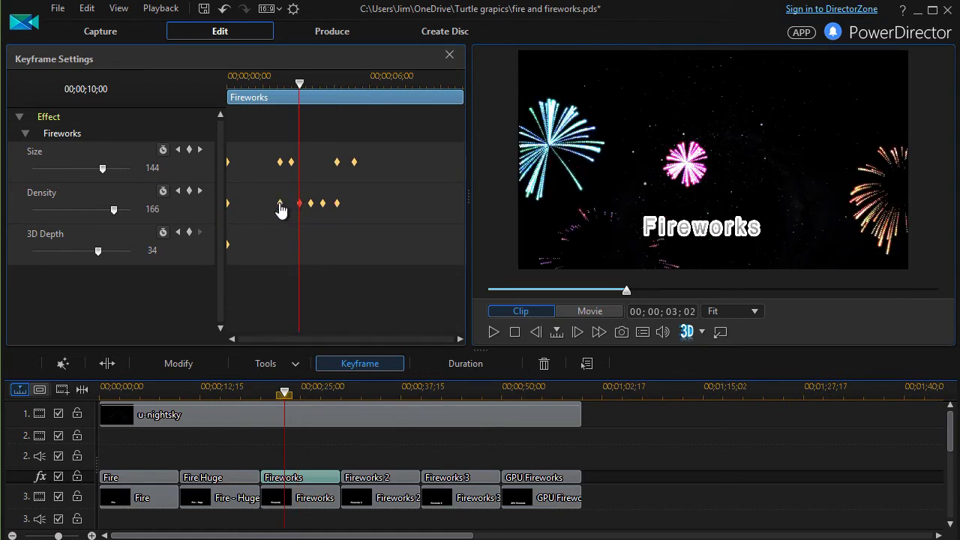
click(280, 204)
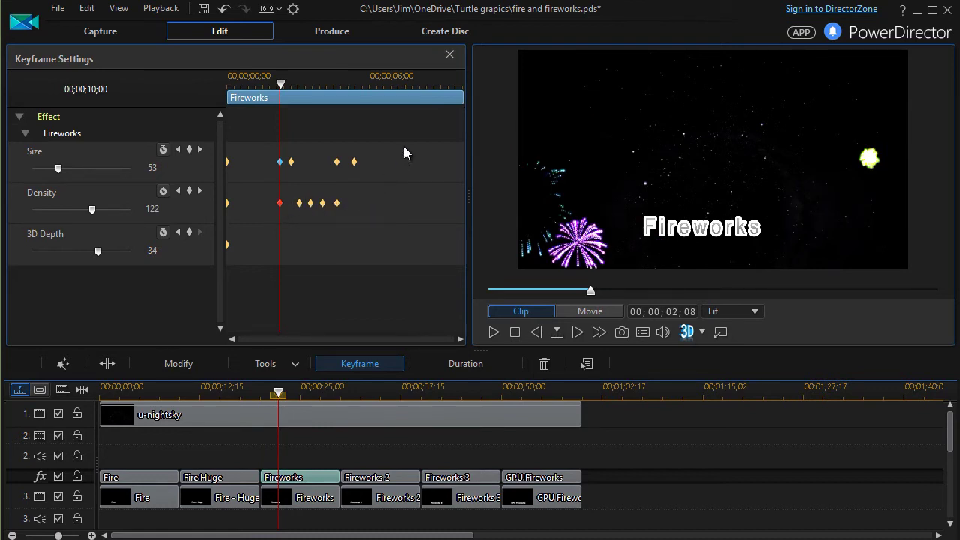
Play the Fireworks effect from 02;08, stop it, and close the keyframe settings.
click(494, 332)
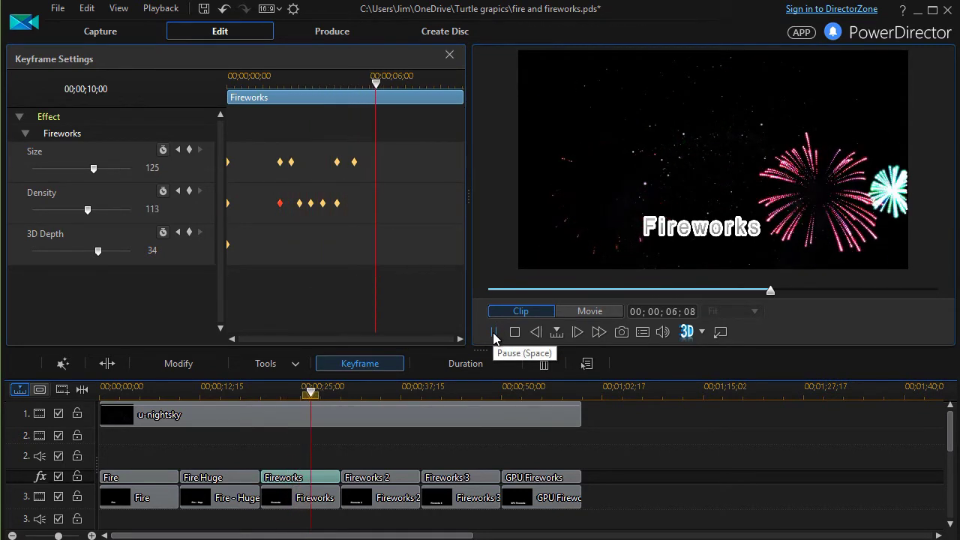
click(493, 332)
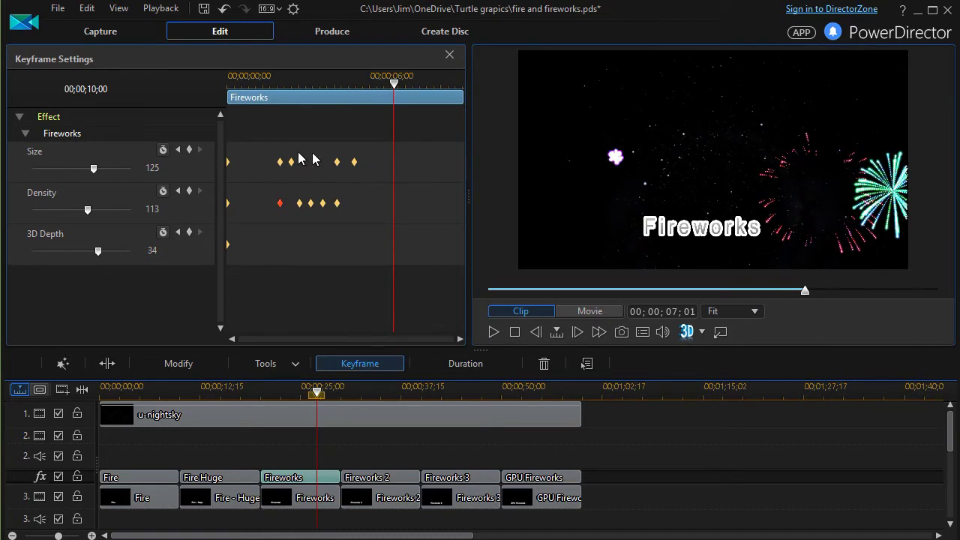
click(450, 57)
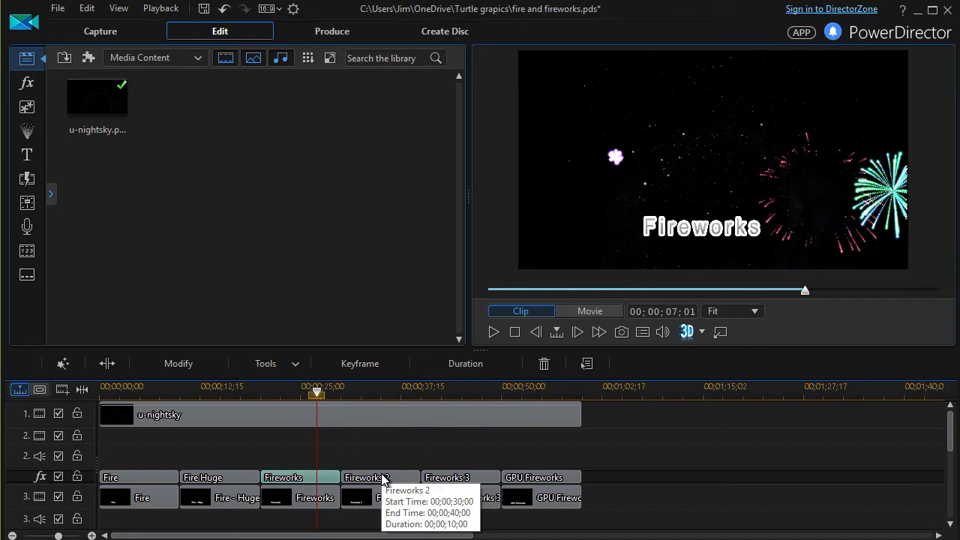
Play the Fireworks 2 section, then bring up its effect settings (Time Interval 40, Size 80).
drag(318, 392, 340, 395)
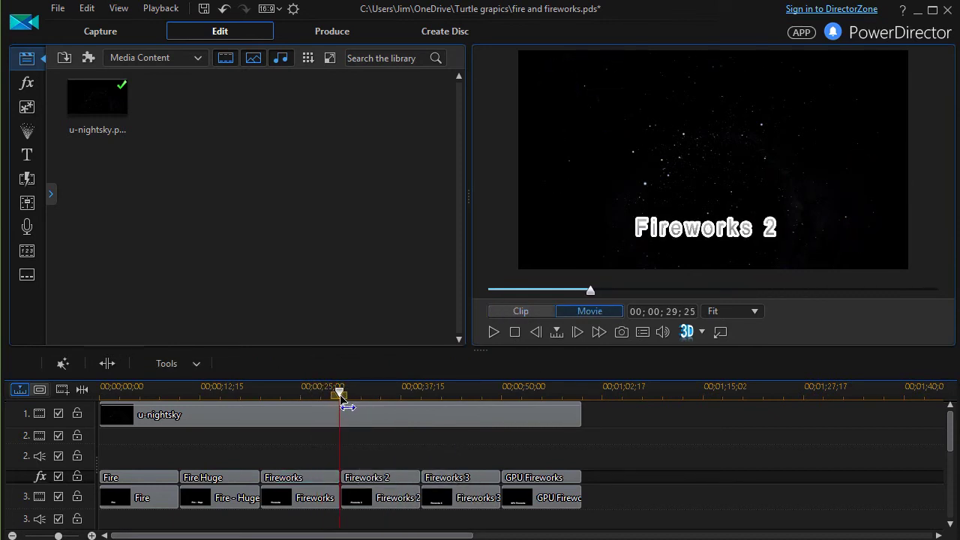
click(490, 330)
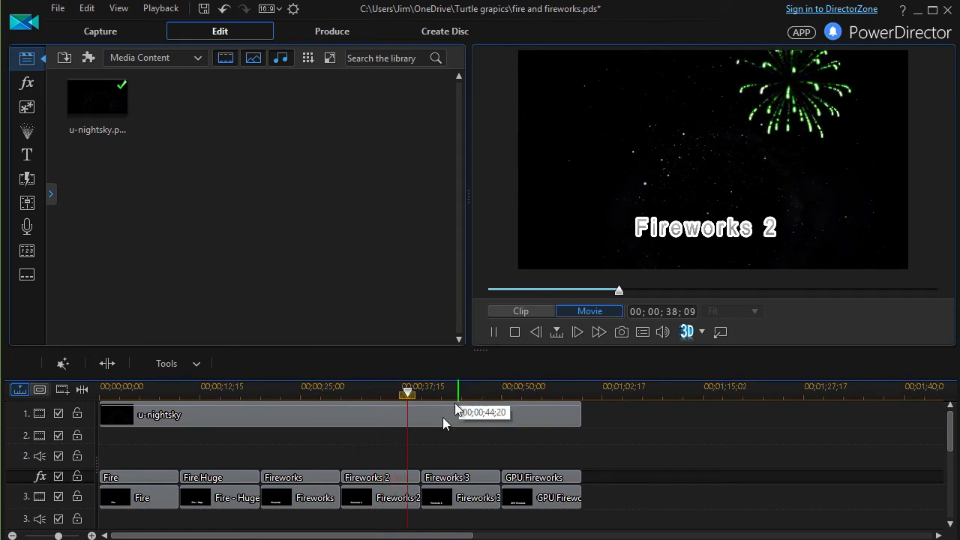
double_click(383, 477)
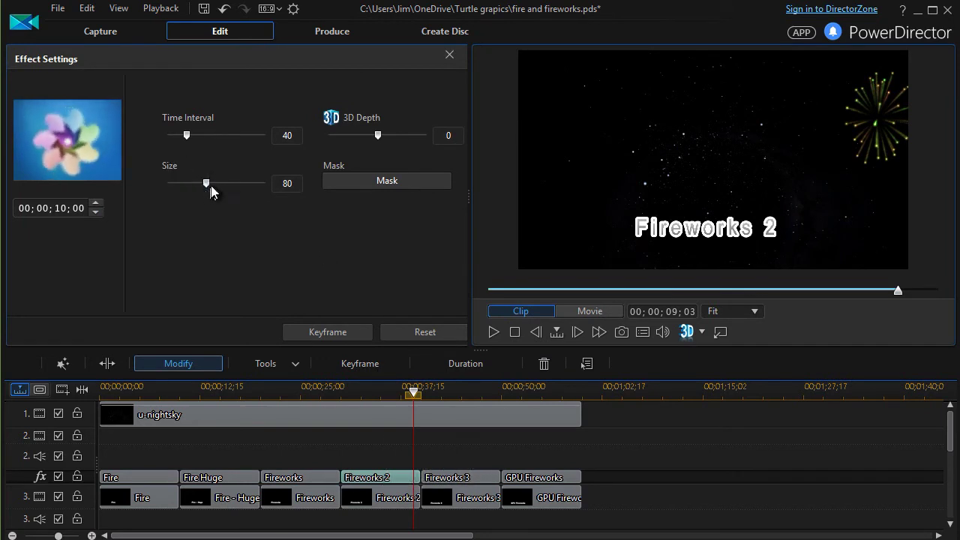
Drop Fireworks 2 Size from 80 to 0 and Time Interval from 40 to 24, then close Effect Settings.
drag(217, 185, 144, 192)
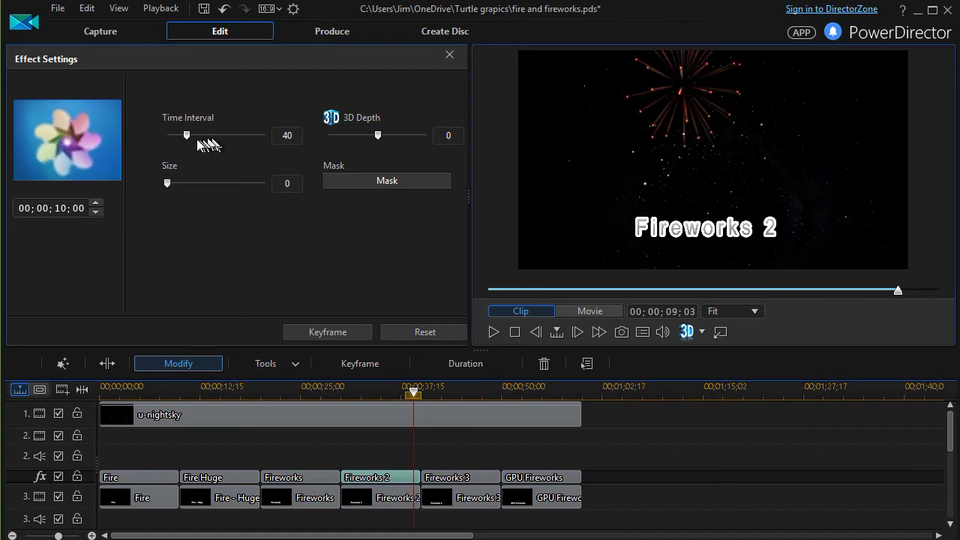
drag(186, 135, 180, 139)
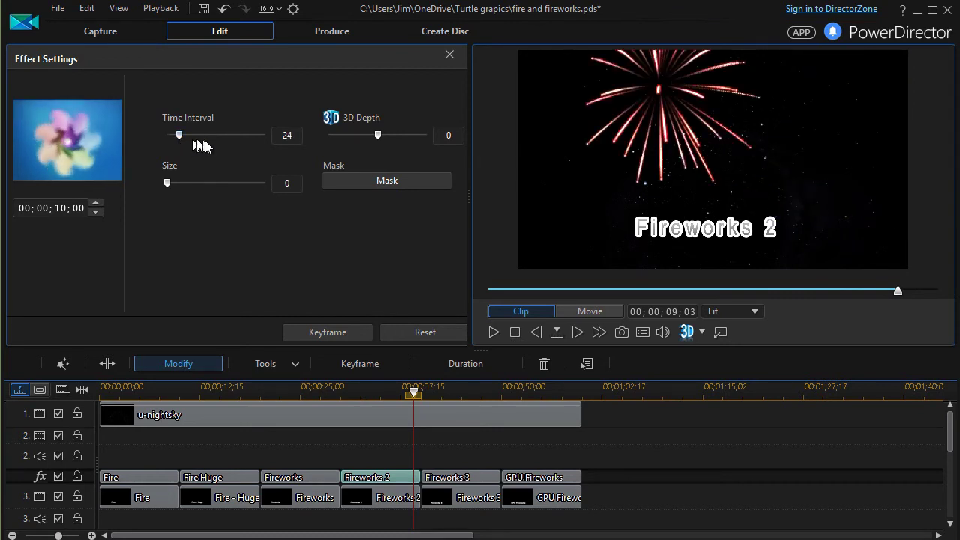
click(449, 55)
drag(413, 393, 342, 420)
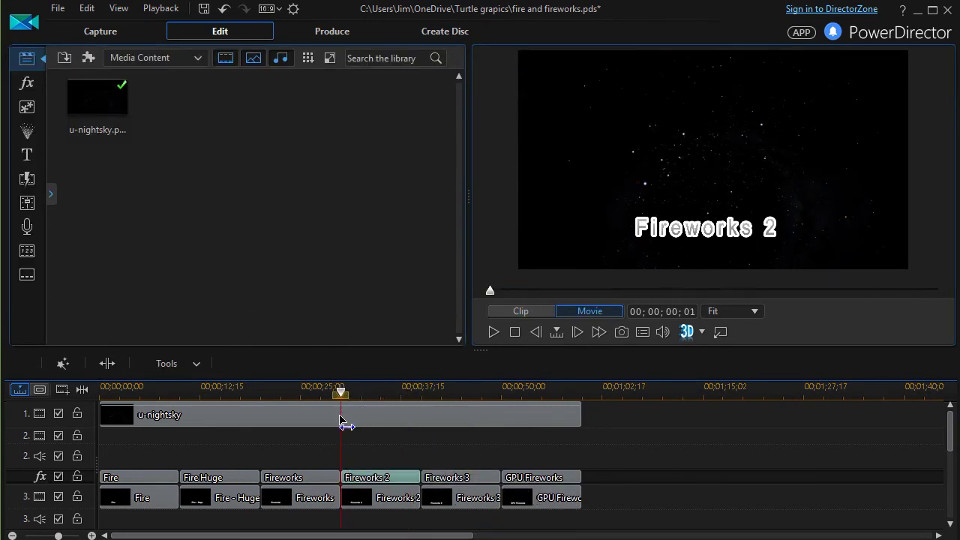
click(491, 335)
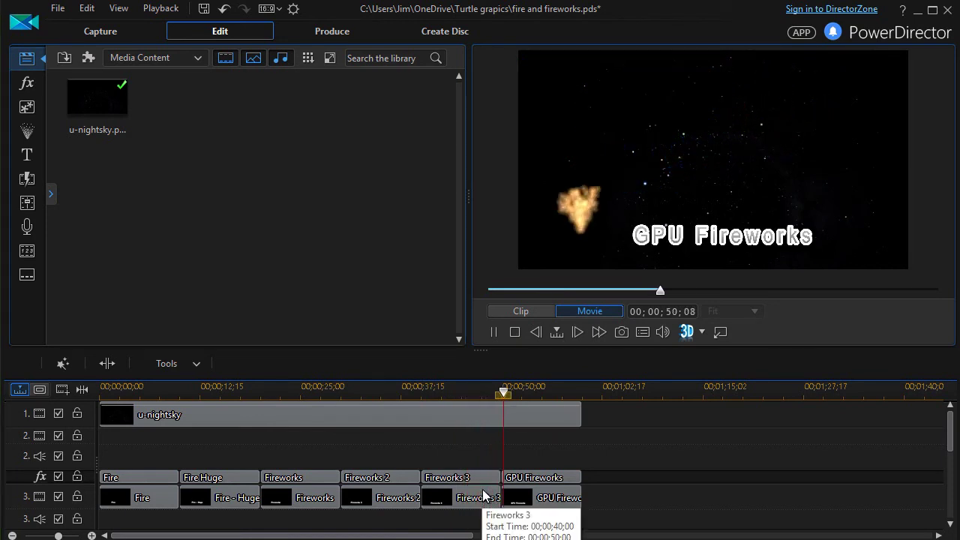
click(494, 332)
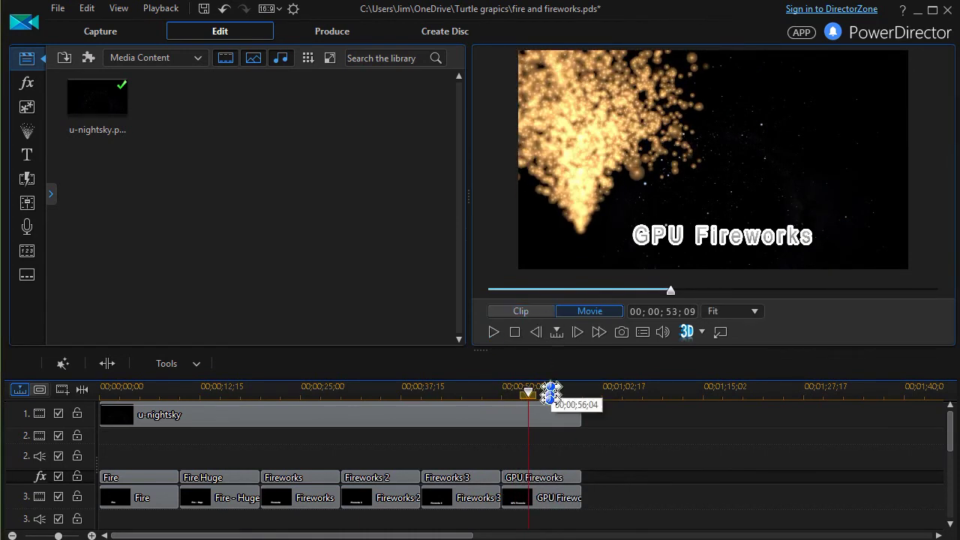
Reset the GPU Fireworks effect and all its keyframes to defaults.
double_click(541, 477)
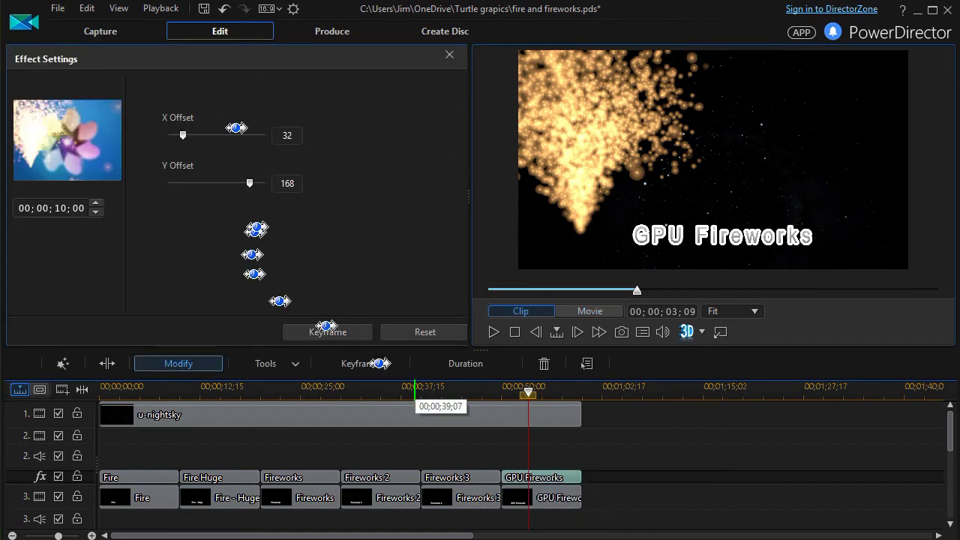
click(184, 134)
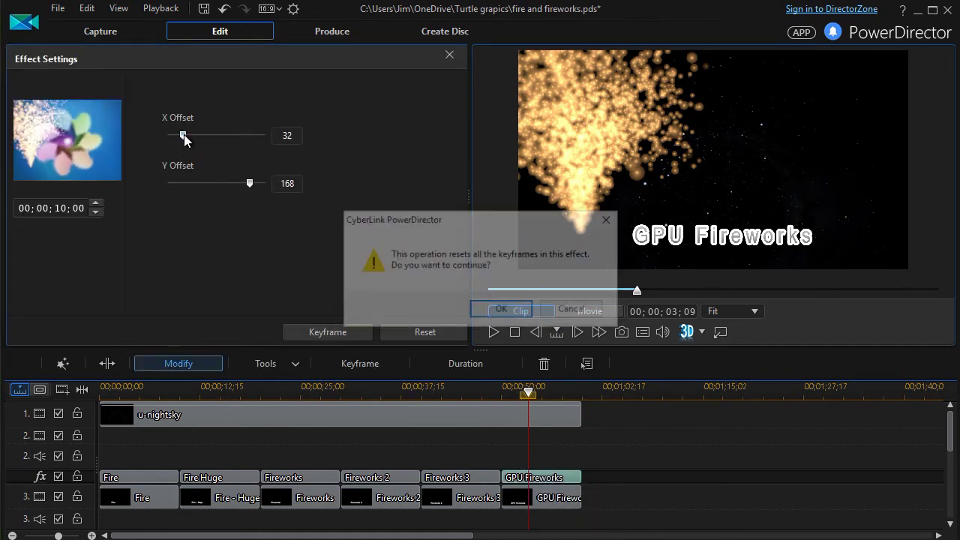
click(500, 309)
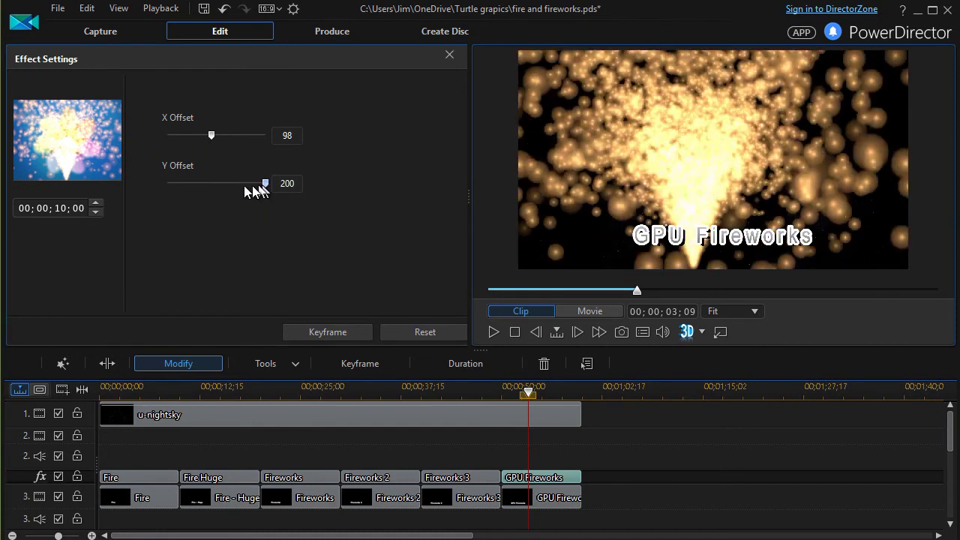
Position GPU Fireworks at X Offset 110 and Y Offset 108, then open its keyframe settings.
click(238, 185)
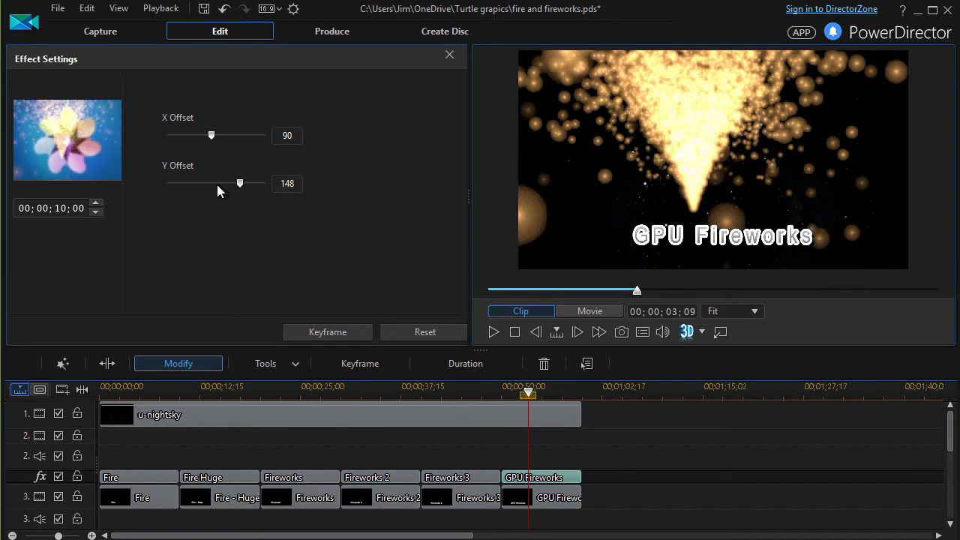
click(216, 183)
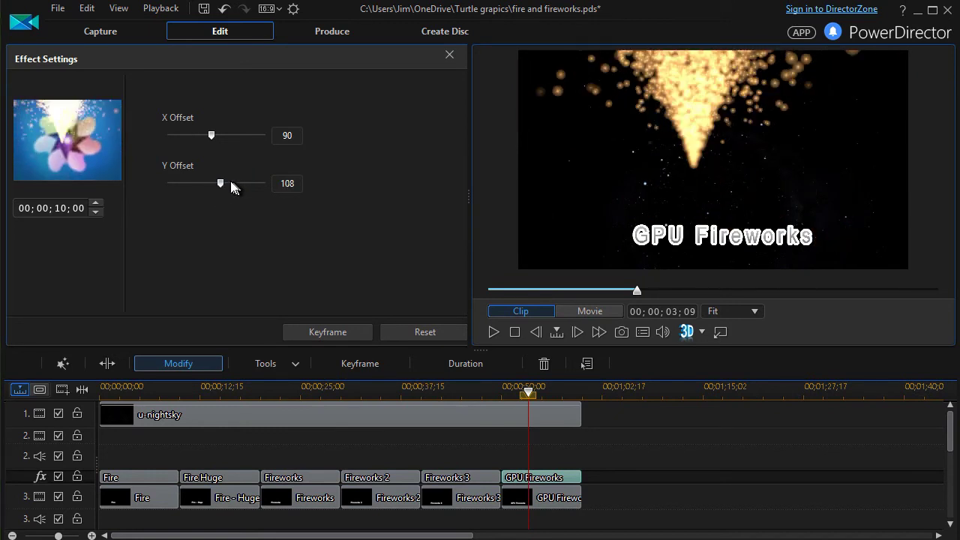
click(220, 134)
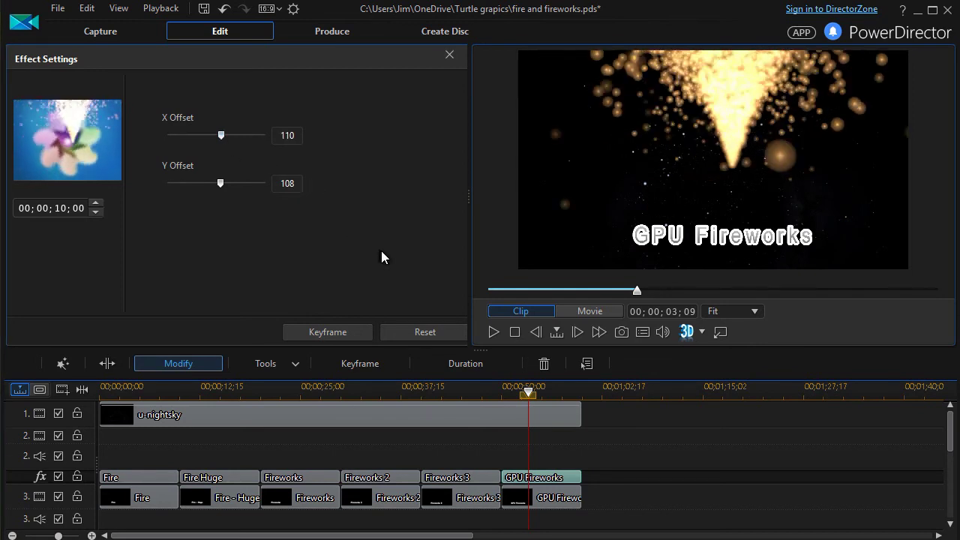
click(350, 332)
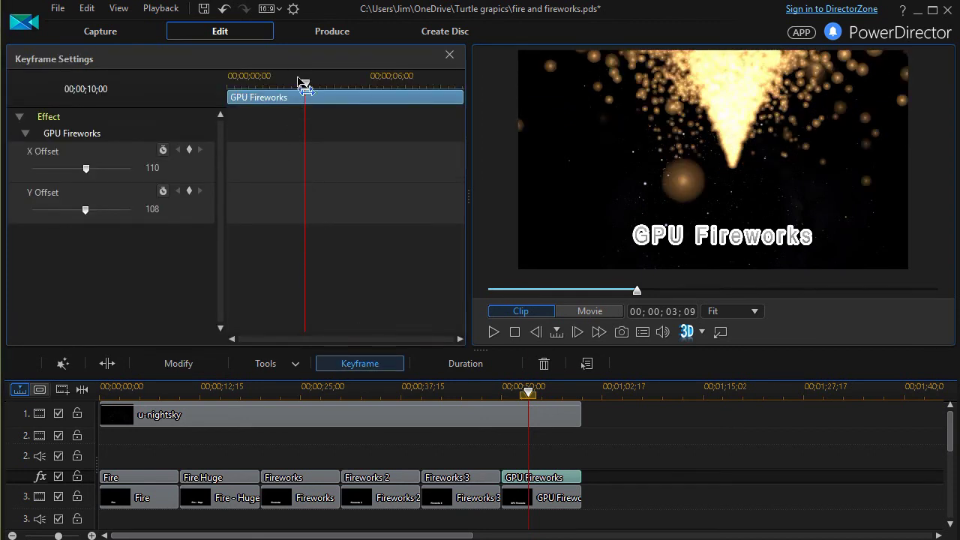
Keyframe GPU Fireworks from X 110, Y 108 at 00;00 to X 145, Y 144 at 3;13.
drag(306, 85, 225, 89)
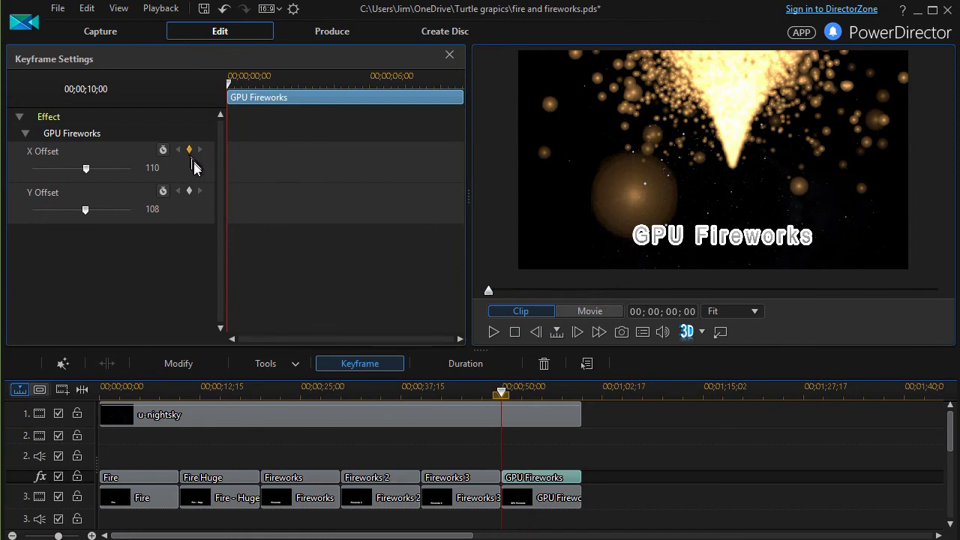
click(190, 151)
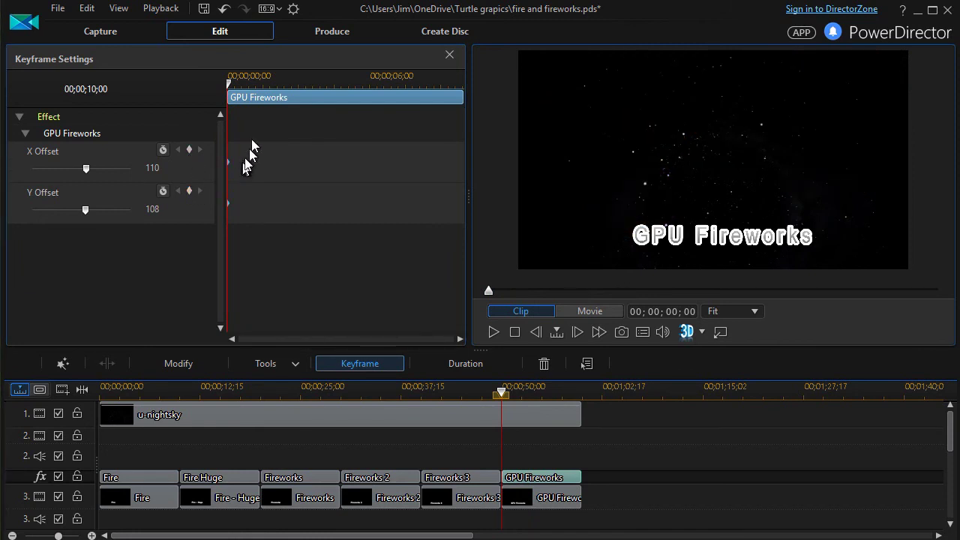
drag(230, 83, 308, 83)
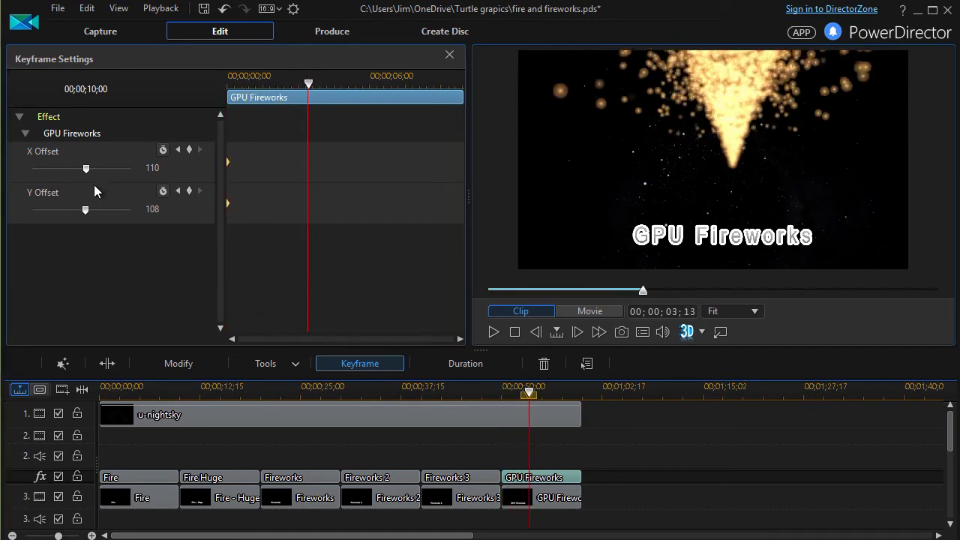
drag(86, 172, 103, 174)
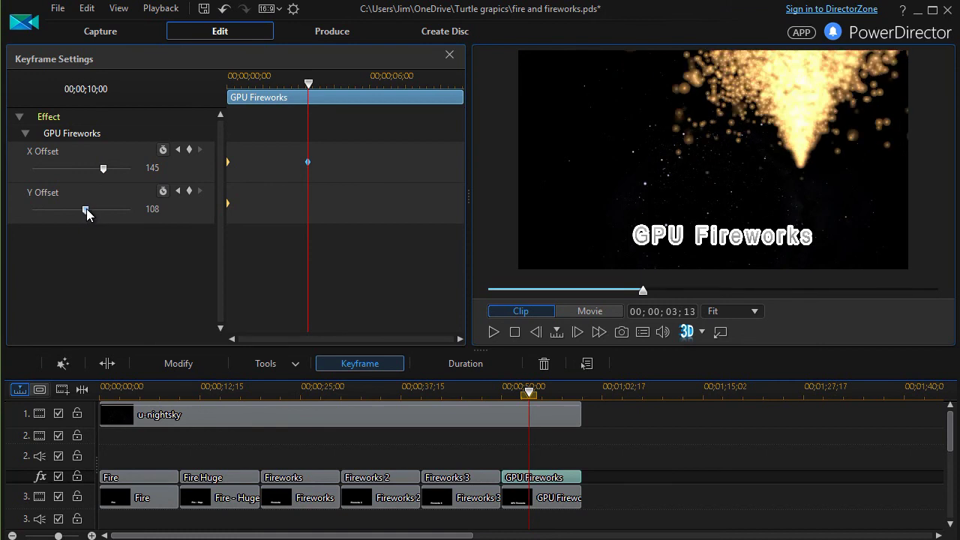
drag(87, 209, 104, 213)
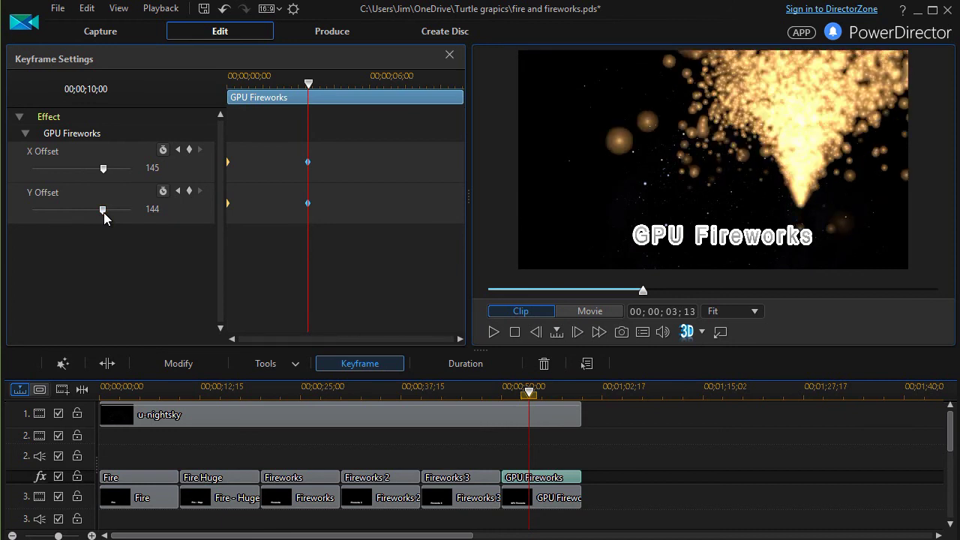
click(104, 212)
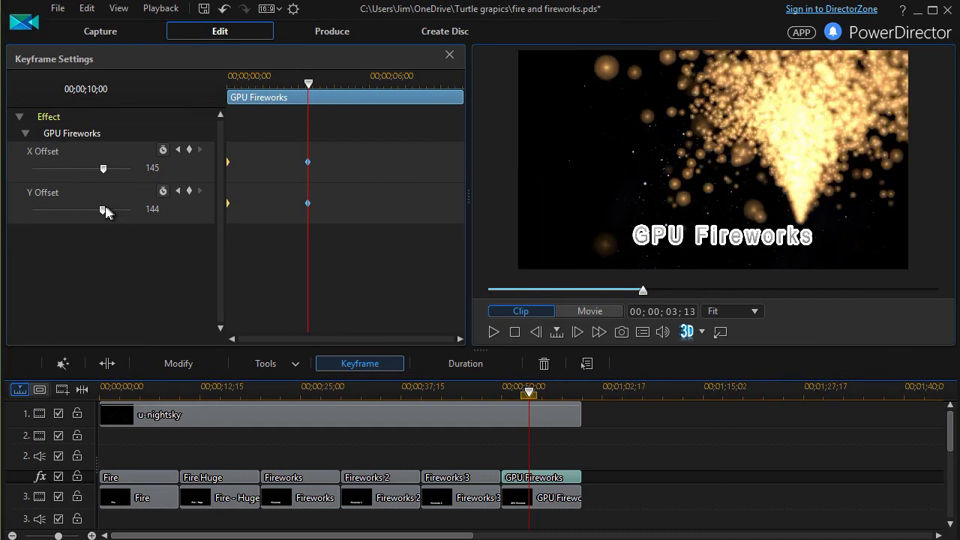
click(112, 209)
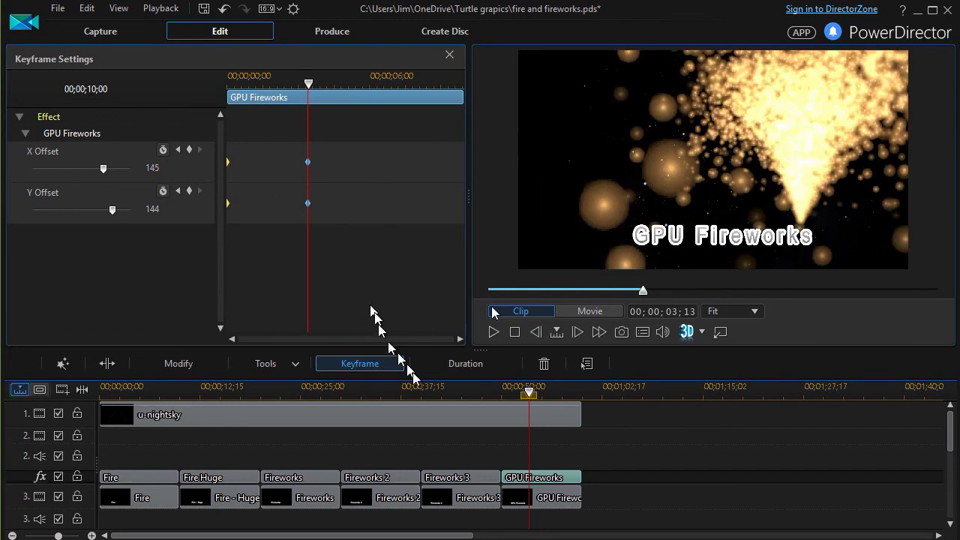
Close Keyframe Settings and play from about 49 seconds through GPU Fireworks, stopping at 00;00;59;14.
click(449, 54)
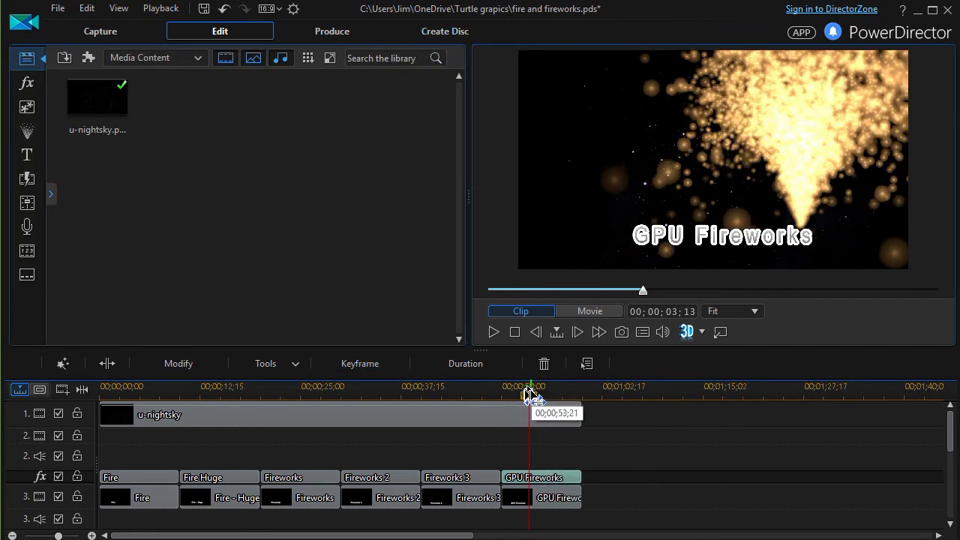
drag(530, 395, 500, 408)
click(493, 332)
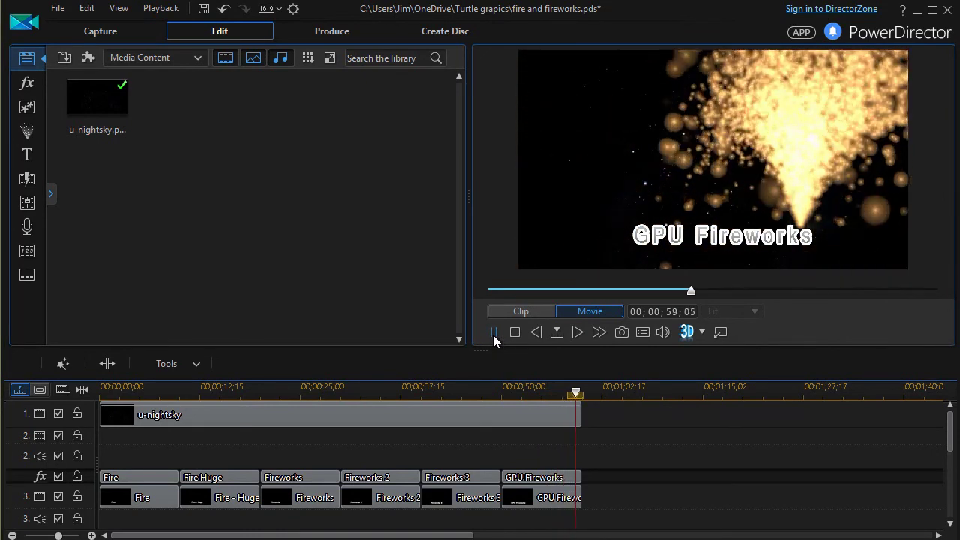
click(492, 335)
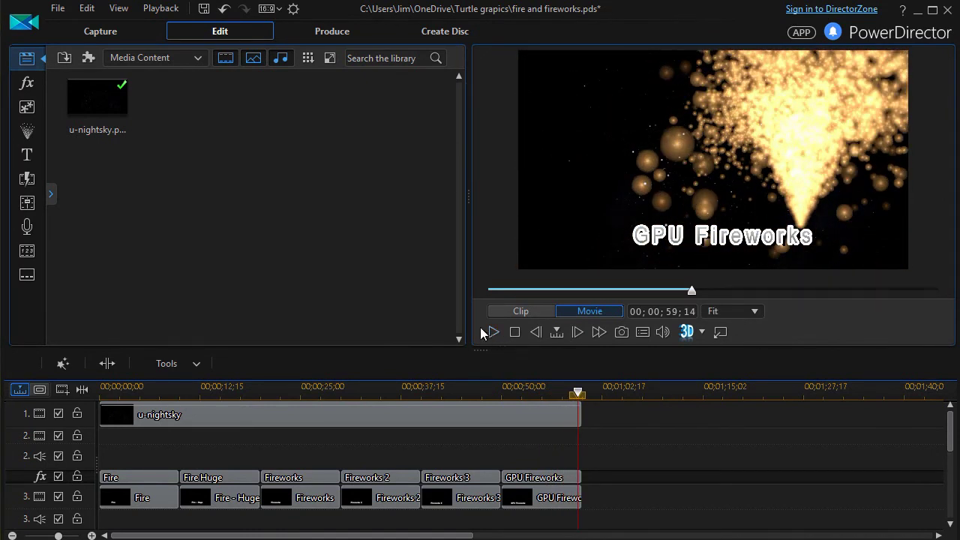